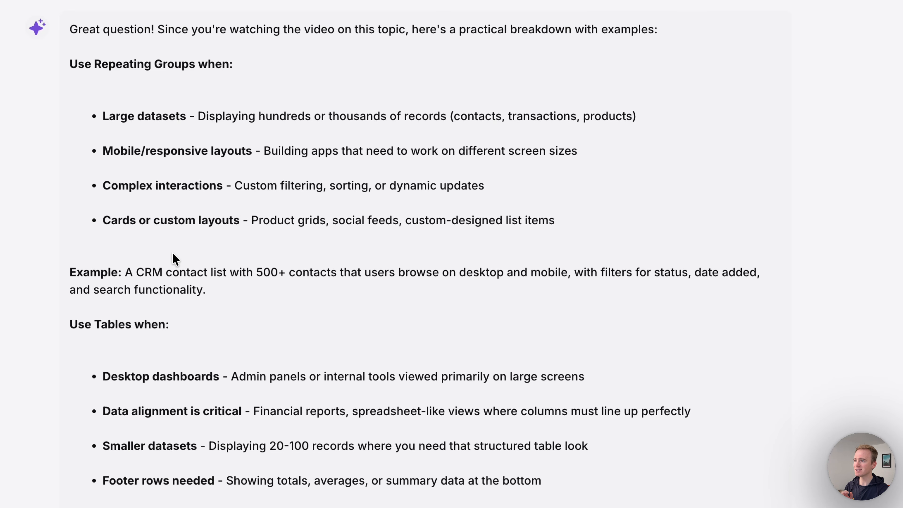
{"action": "scroll", "coordinate": [172, 252], "scroll_direction": "down", "scroll_amount": 15}
{"action": "scroll", "coordinate": [176, 254], "scroll_direction": "down", "scroll_amount": 5}
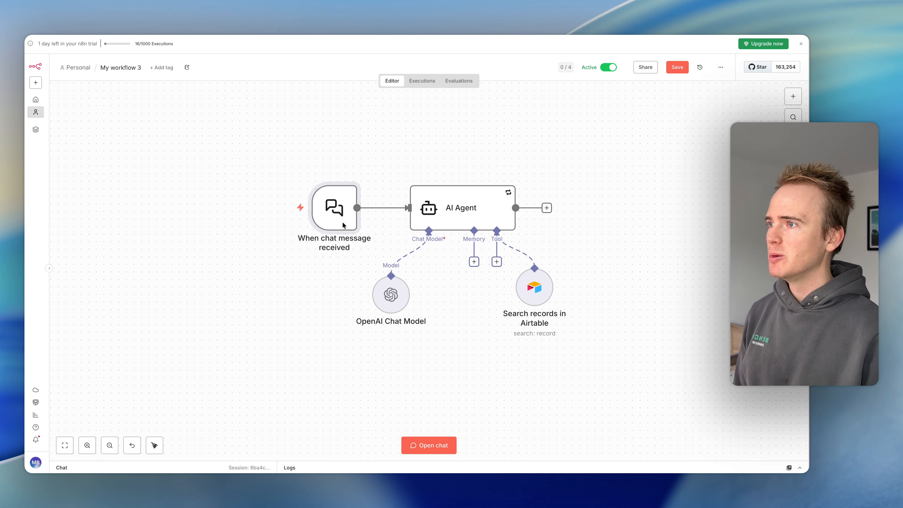
- Review the chat trigger's parameters and the AI Agent's retry settings and system message
{"action": "double_click", "coordinate": [337, 217]}
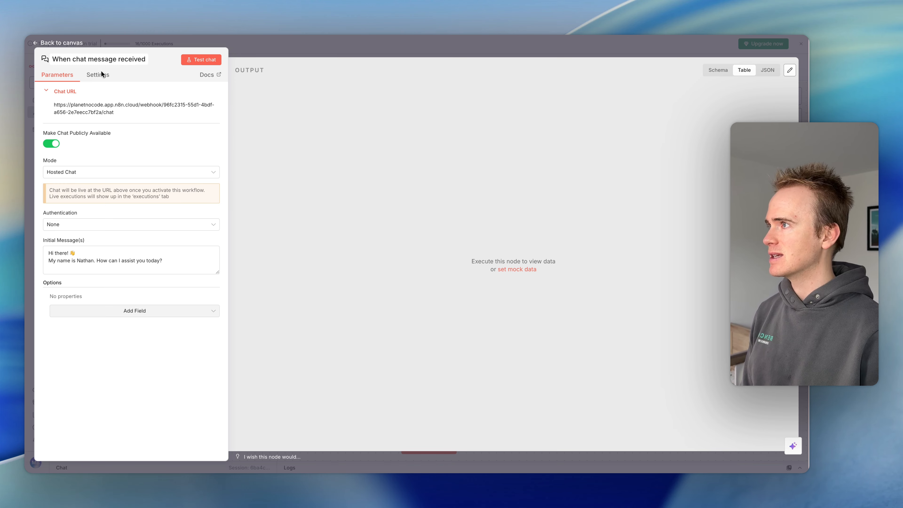
{"action": "left_click", "coordinate": [296, 48]}
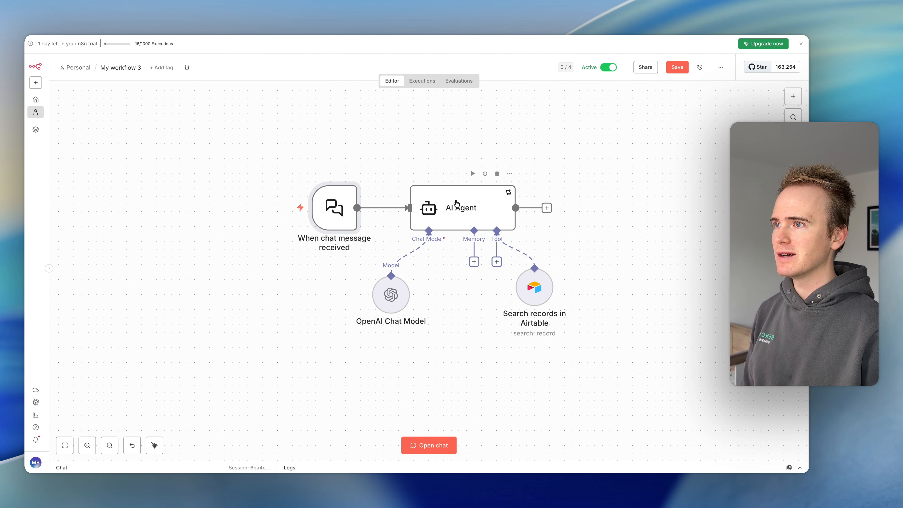
{"action": "double_click", "coordinate": [458, 203]}
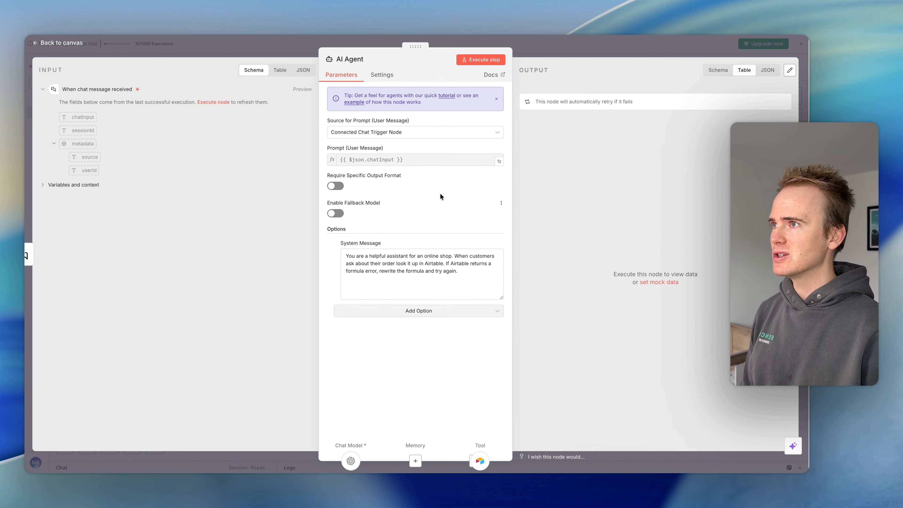
{"action": "left_click", "coordinate": [382, 75]}
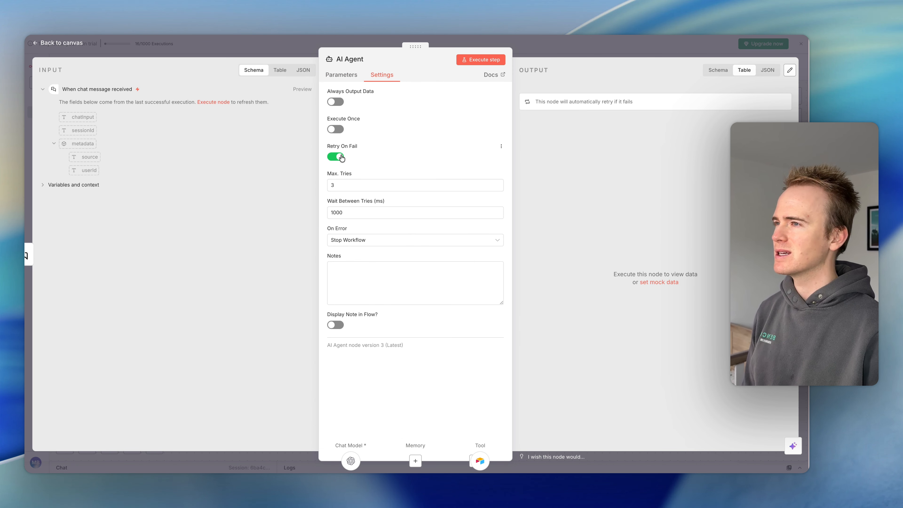
{"action": "left_click", "coordinate": [354, 76]}
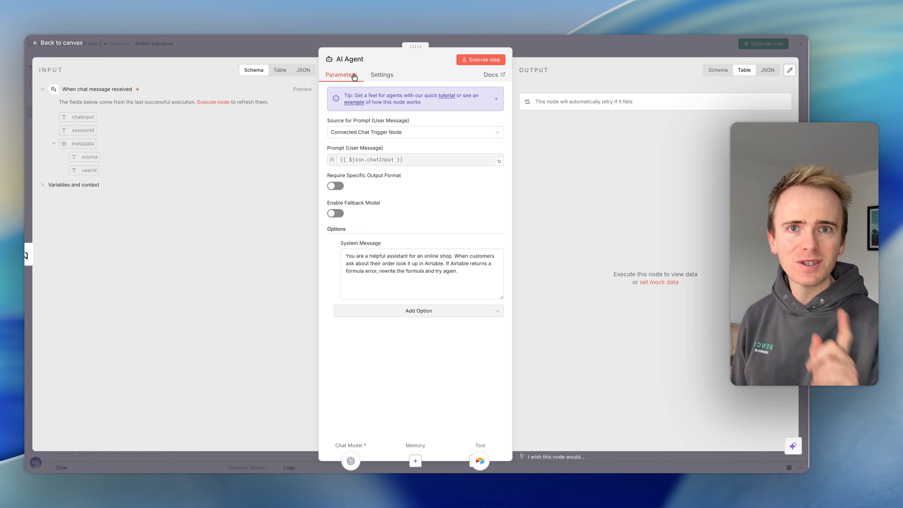
{"action": "left_click", "coordinate": [392, 273]}
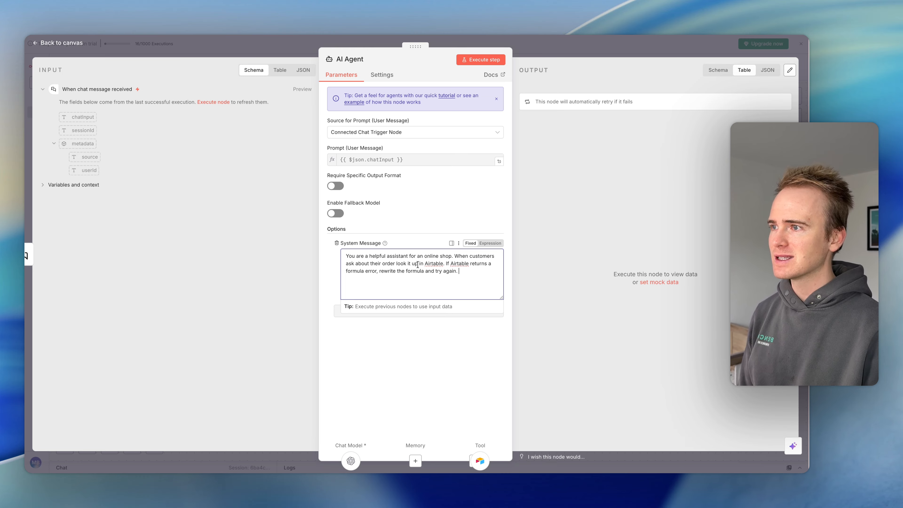
{"action": "key", "text": "Escape"}
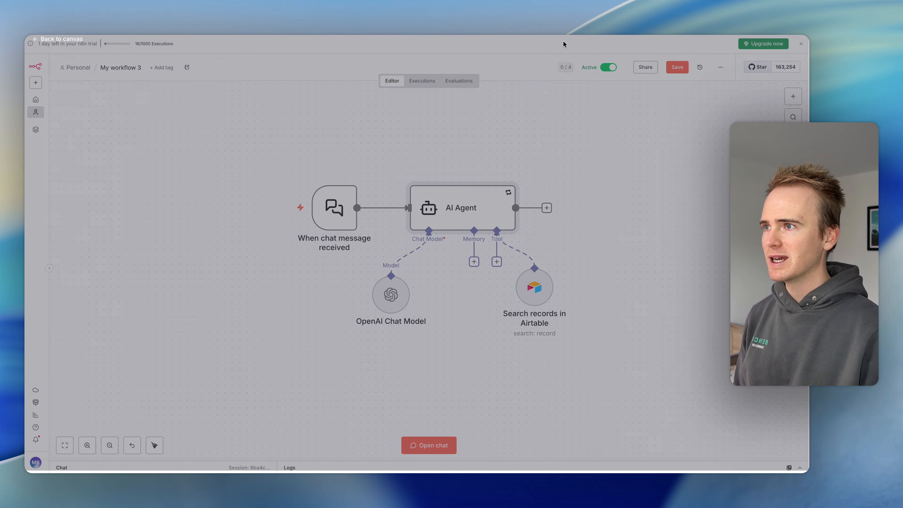
- Move the OpenAI Chat Model node slightly down and search the node library for "anthr"
{"action": "left_click_drag", "start_coordinate": [388, 292], "coordinate": [389, 295]}
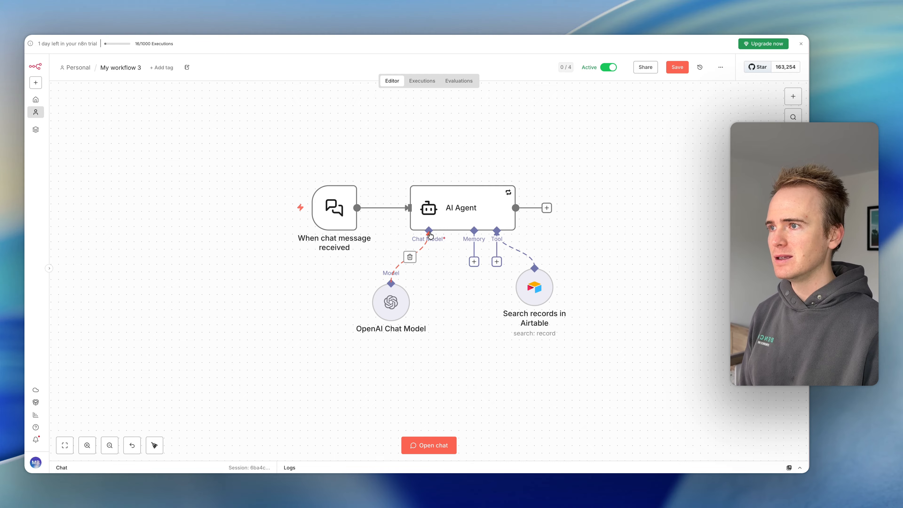
{"action": "left_click", "coordinate": [788, 102]}
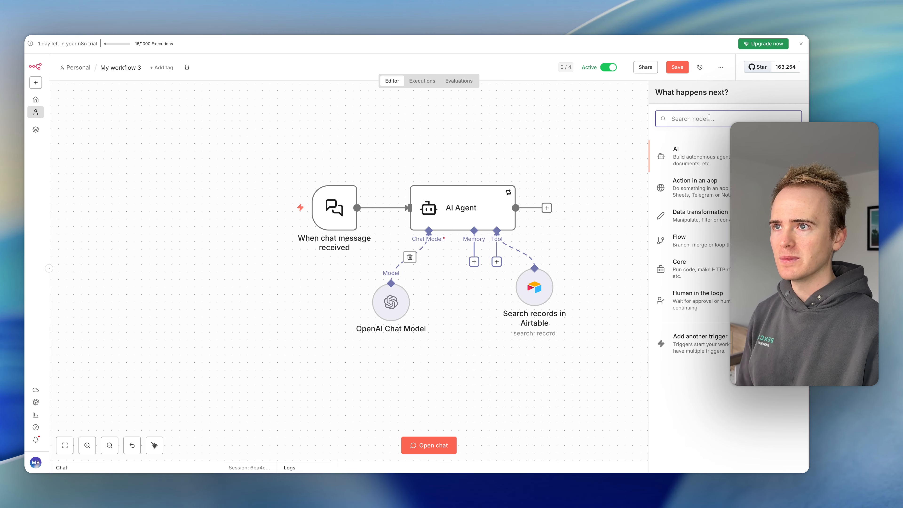
{"action": "type", "text": "anthr"}
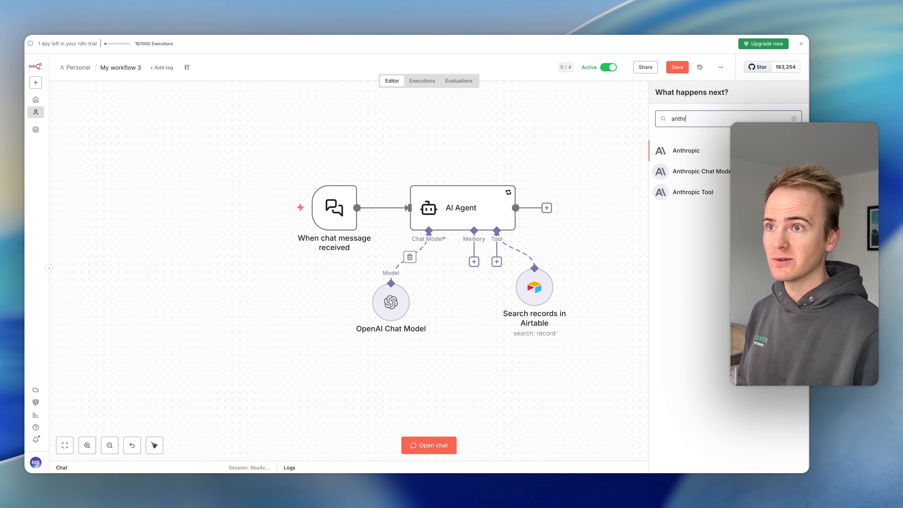
{"action": "left_click", "coordinate": [625, 125]}
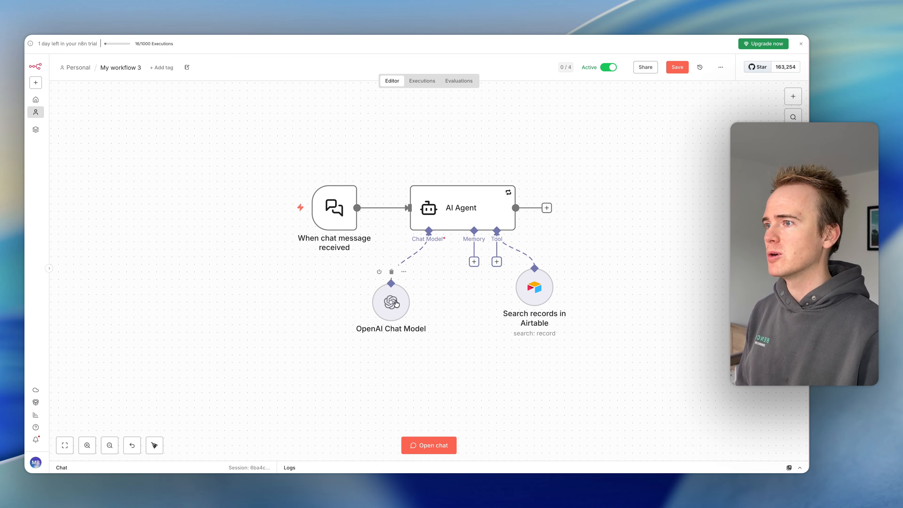
- Review the OpenAI Chat Model's parameters and shift the Airtable search node slightly down and to the right
{"action": "double_click", "coordinate": [395, 303]}
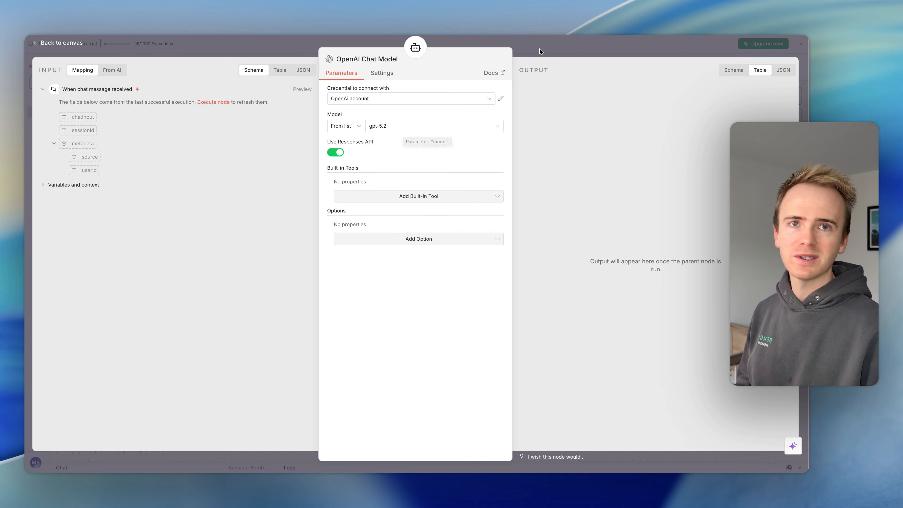
{"action": "left_click", "coordinate": [553, 44]}
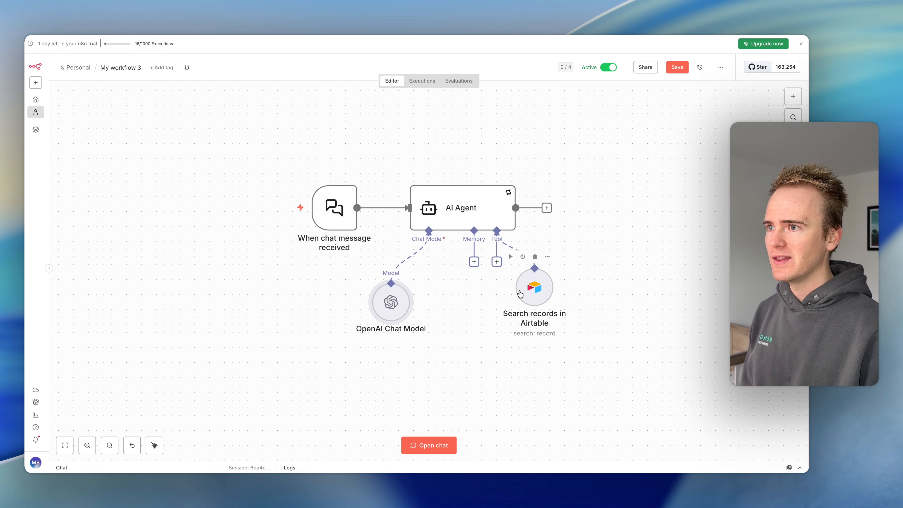
{"action": "left_click_drag", "start_coordinate": [530, 286], "coordinate": [537, 294]}
- Browse the full list of tools that can be attached to the AI Agent
{"action": "left_click", "coordinate": [496, 262]}
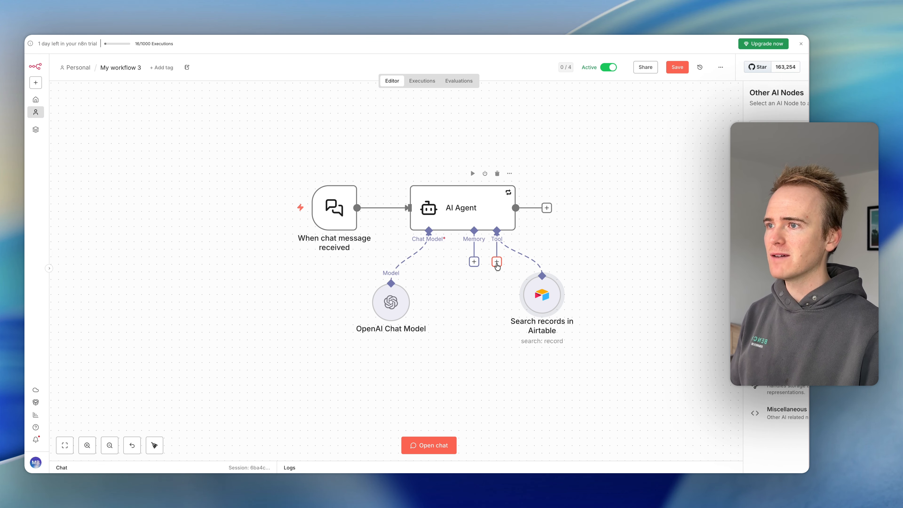
{"action": "scroll", "coordinate": [726, 291], "scroll_direction": "down", "scroll_amount": 5}
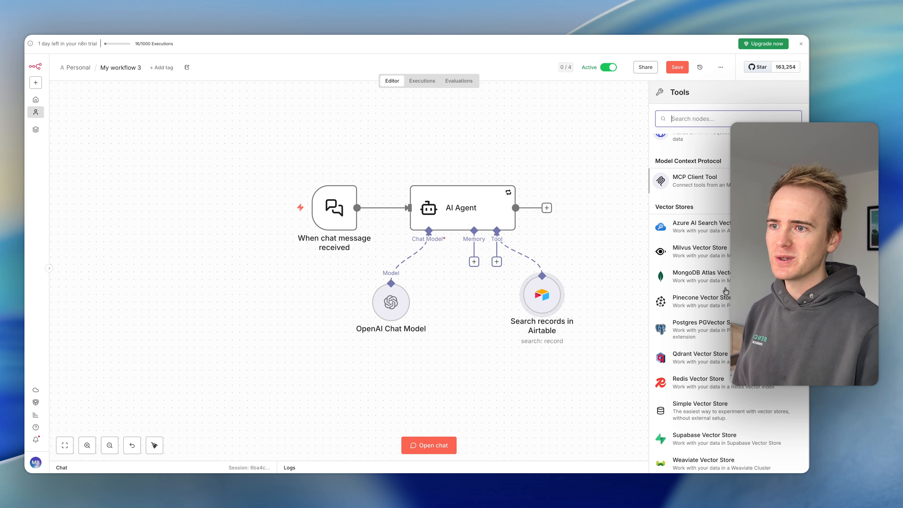
{"action": "scroll", "coordinate": [725, 291], "scroll_direction": "down", "scroll_amount": 7}
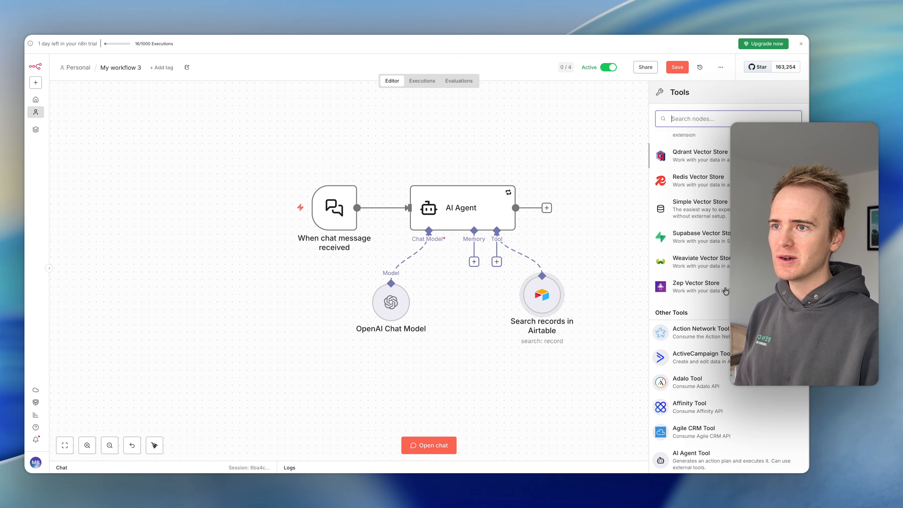
{"action": "scroll", "coordinate": [725, 291], "scroll_direction": "down", "scroll_amount": 8}
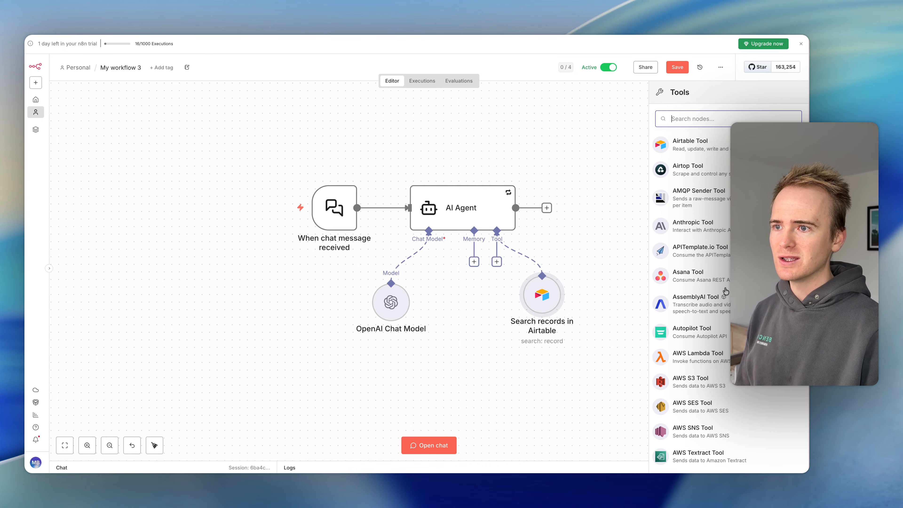
{"action": "scroll", "coordinate": [725, 291], "scroll_direction": "down", "scroll_amount": 2}
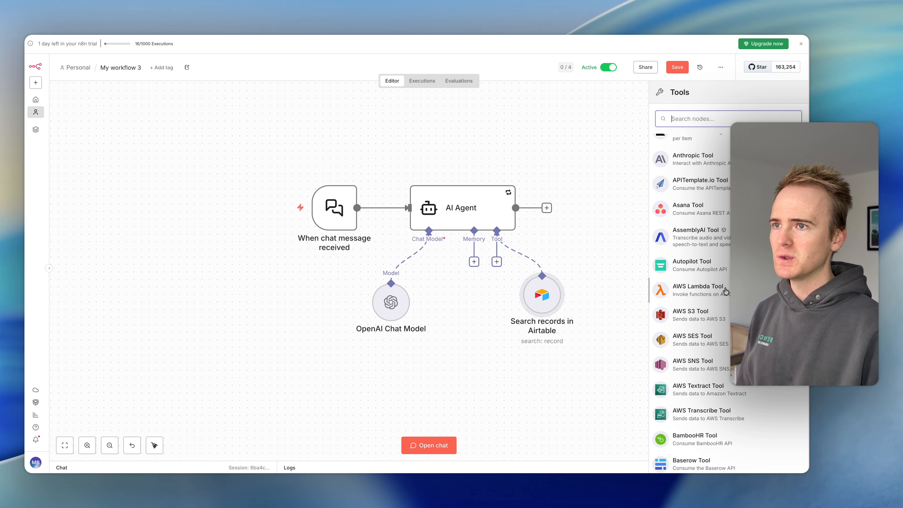
{"action": "scroll", "coordinate": [725, 291], "scroll_direction": "down", "scroll_amount": 6}
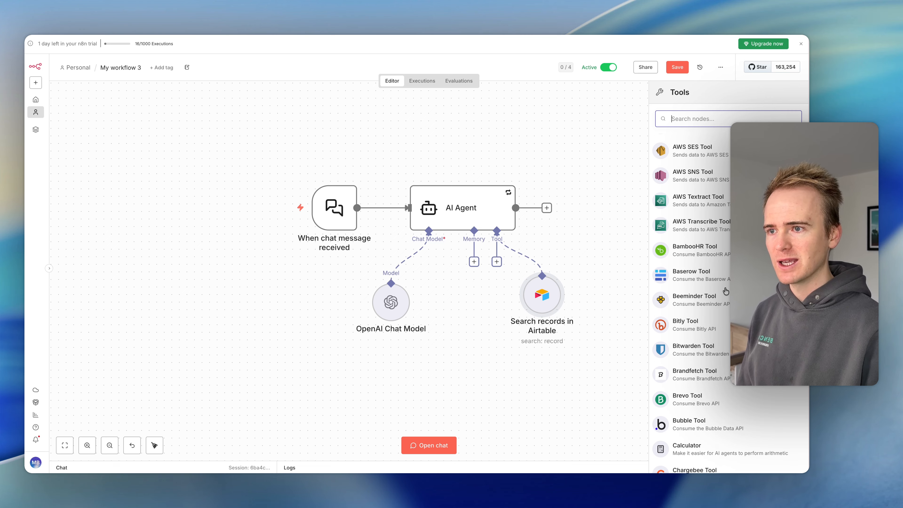
{"action": "scroll", "coordinate": [725, 291], "scroll_direction": "down", "scroll_amount": 3}
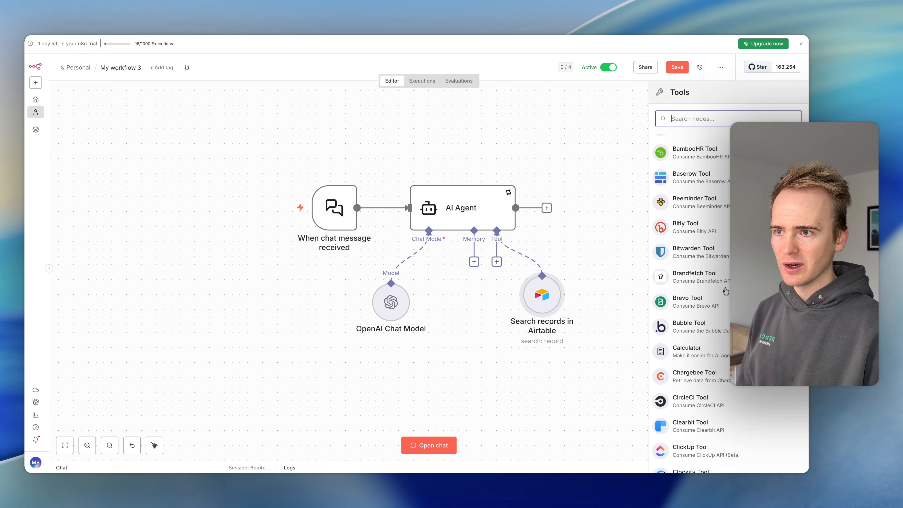
{"action": "scroll", "coordinate": [725, 291], "scroll_direction": "down", "scroll_amount": 1}
{"action": "scroll", "coordinate": [706, 313], "scroll_direction": "down", "scroll_amount": 10}
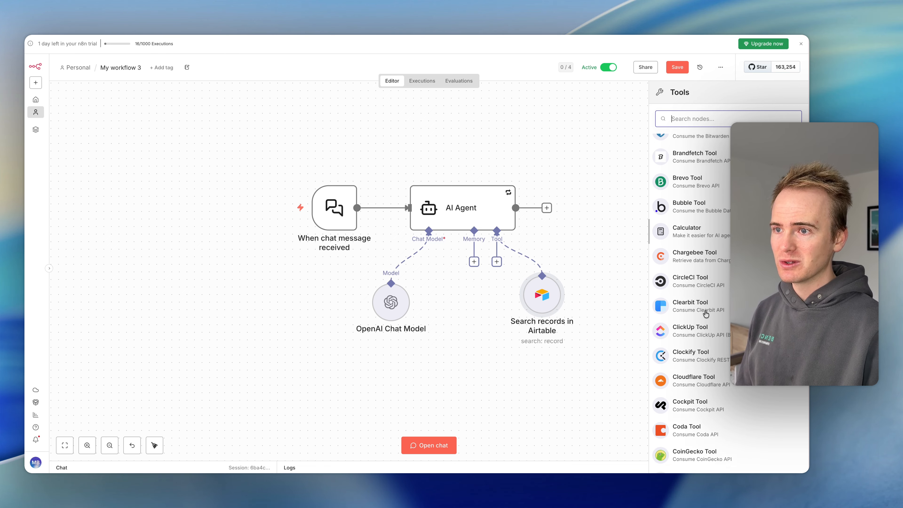
{"action": "scroll", "coordinate": [705, 314], "scroll_direction": "down", "scroll_amount": 20}
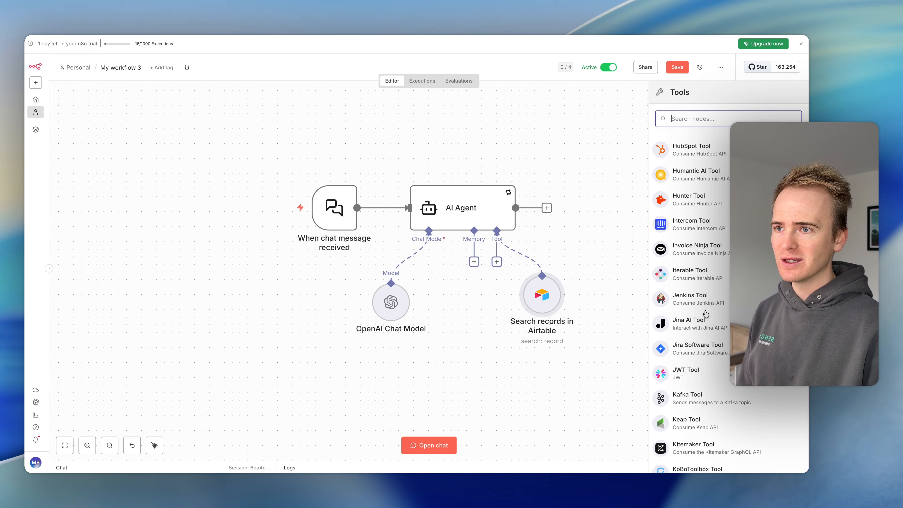
{"action": "scroll", "coordinate": [706, 313], "scroll_direction": "down", "scroll_amount": 20}
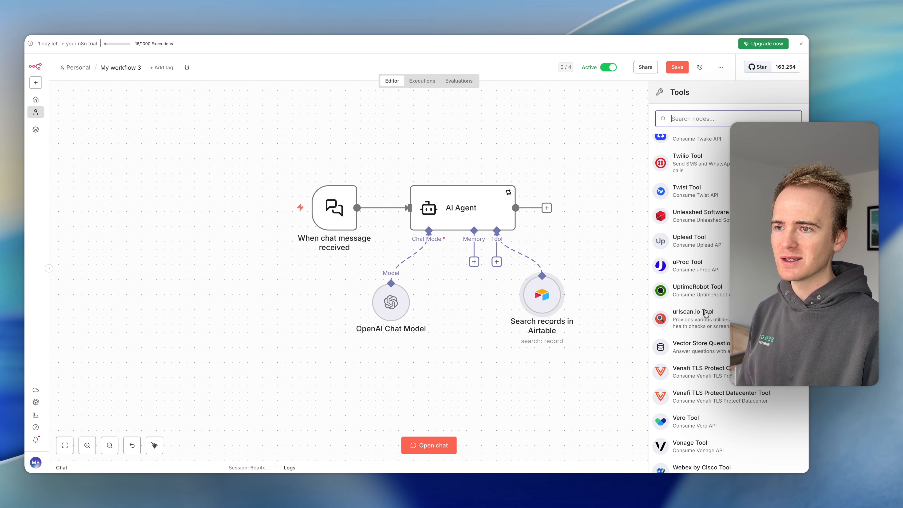
{"action": "scroll", "coordinate": [706, 313], "scroll_direction": "up", "scroll_amount": 20}
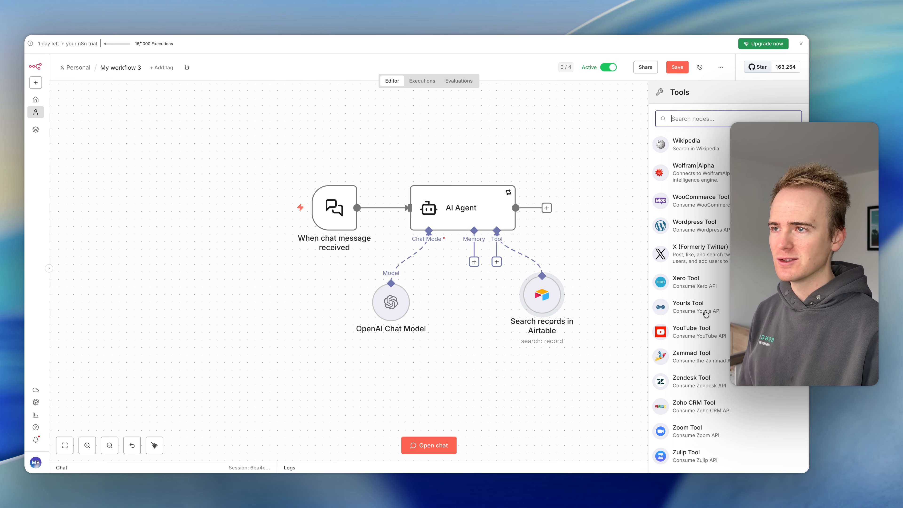
{"action": "scroll", "coordinate": [631, 299], "scroll_direction": "down", "scroll_amount": 10}
{"action": "scroll", "coordinate": [599, 298], "scroll_direction": "up", "scroll_amount": 3}
{"action": "scroll", "coordinate": [599, 296], "scroll_direction": "up", "scroll_amount": 3}
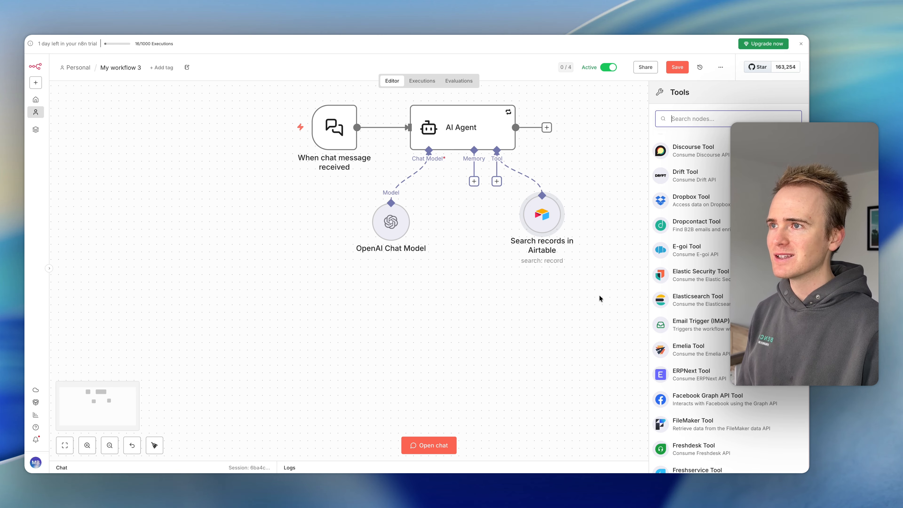
{"action": "left_click", "coordinate": [600, 290]}
- Let the model define both the Filter By Formula and Return All parameters of the Airtable record search tool
{"action": "scroll", "coordinate": [601, 289], "scroll_direction": "up", "scroll_amount": 1}
{"action": "left_click", "coordinate": [549, 259]}
{"action": "double_click", "coordinate": [550, 261]}
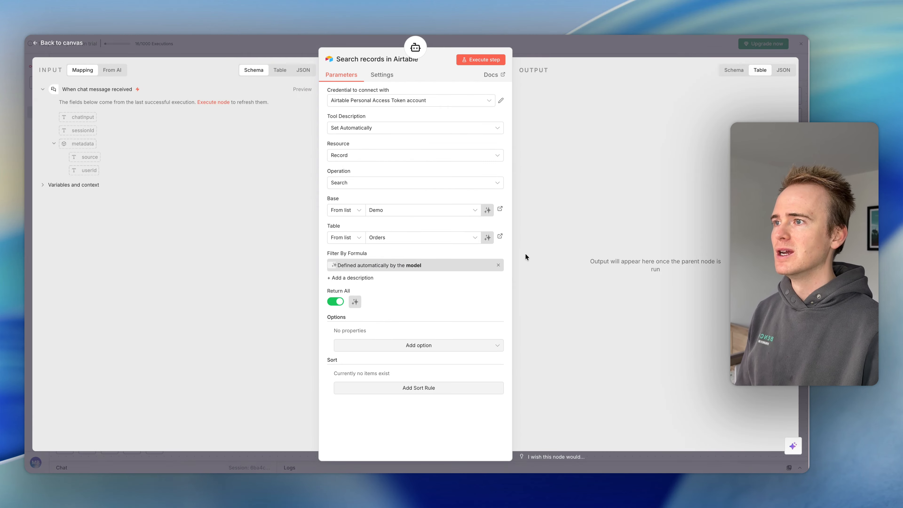
{"action": "left_click", "coordinate": [350, 157]}
{"action": "left_click", "coordinate": [365, 143]}
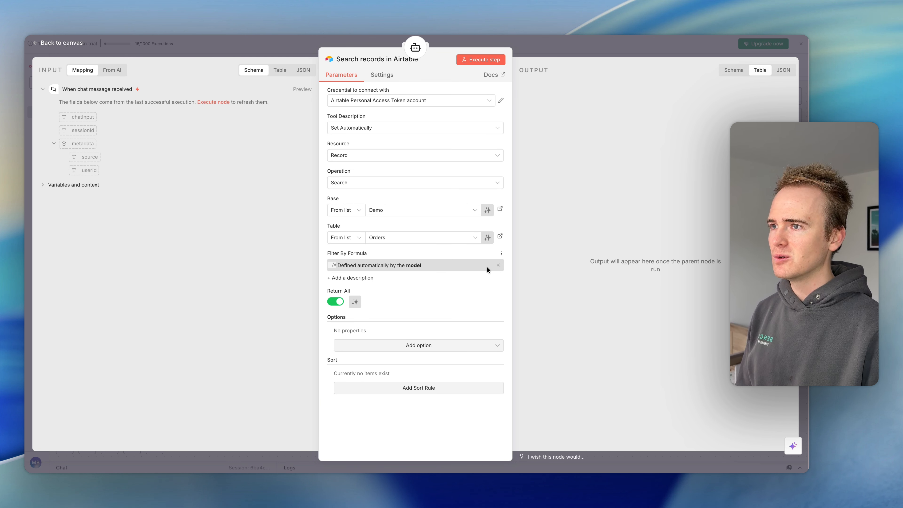
{"action": "left_click", "coordinate": [498, 267]}
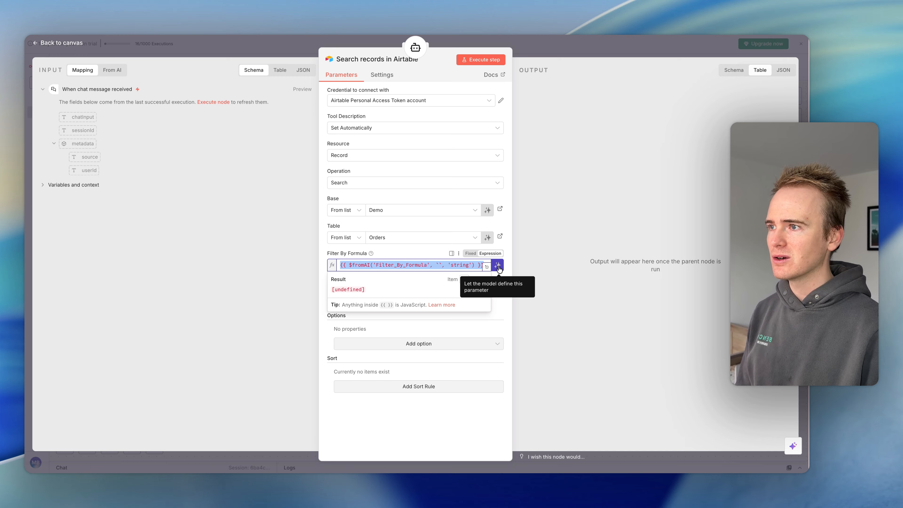
{"action": "left_click", "coordinate": [499, 268]}
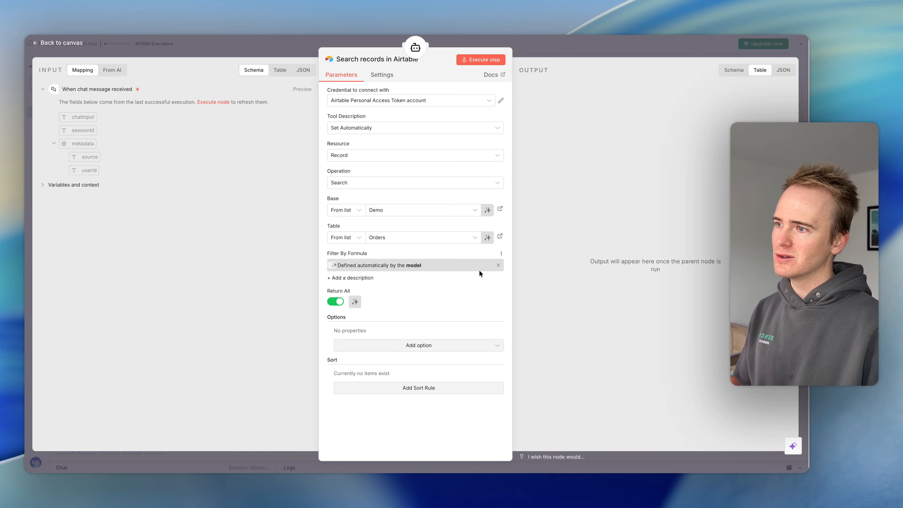
{"action": "left_click", "coordinate": [355, 302]}
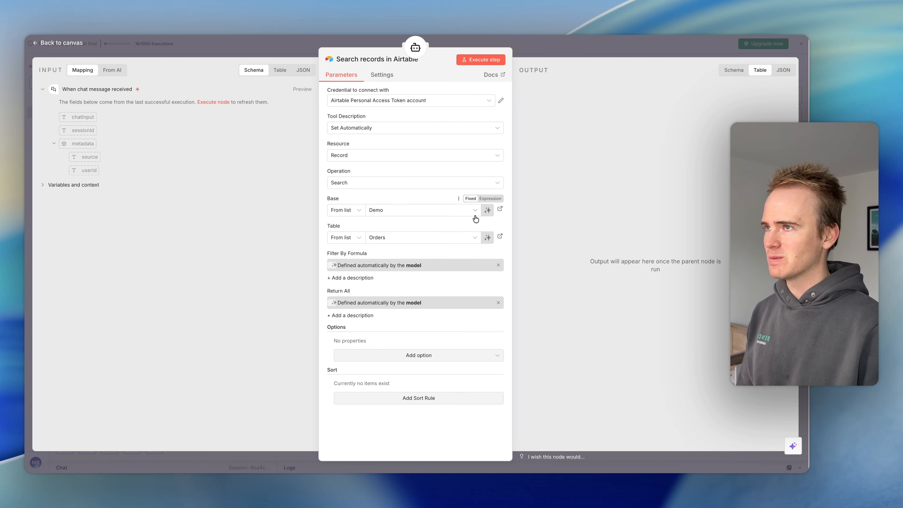
{"action": "left_click", "coordinate": [556, 49]}
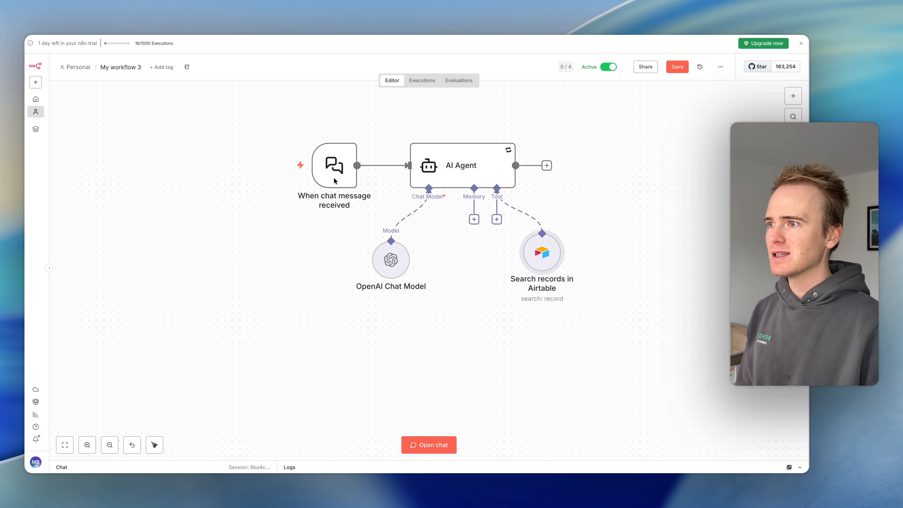
- Open the workflow's test chat and copy the first record's order number from the Orders table in Airtable
{"action": "left_click", "coordinate": [431, 441]}
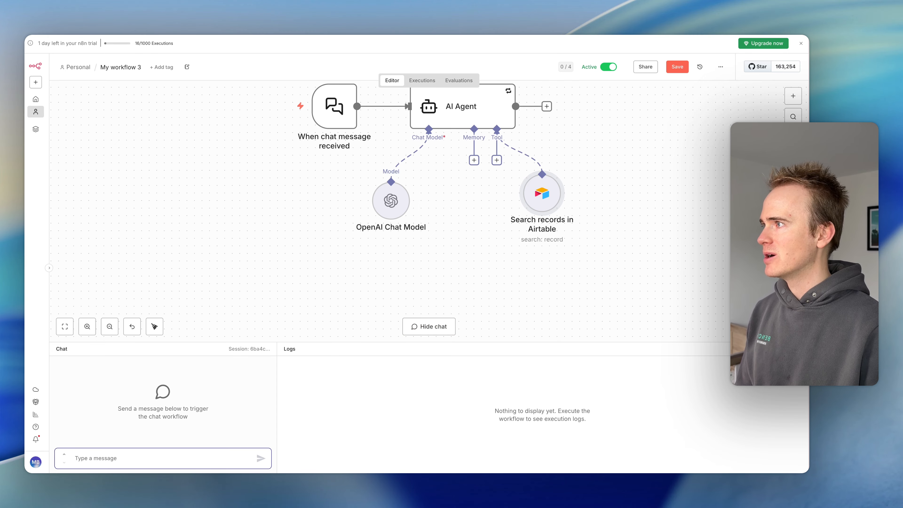
{"action": "key", "text": "ctrl+Tab"}
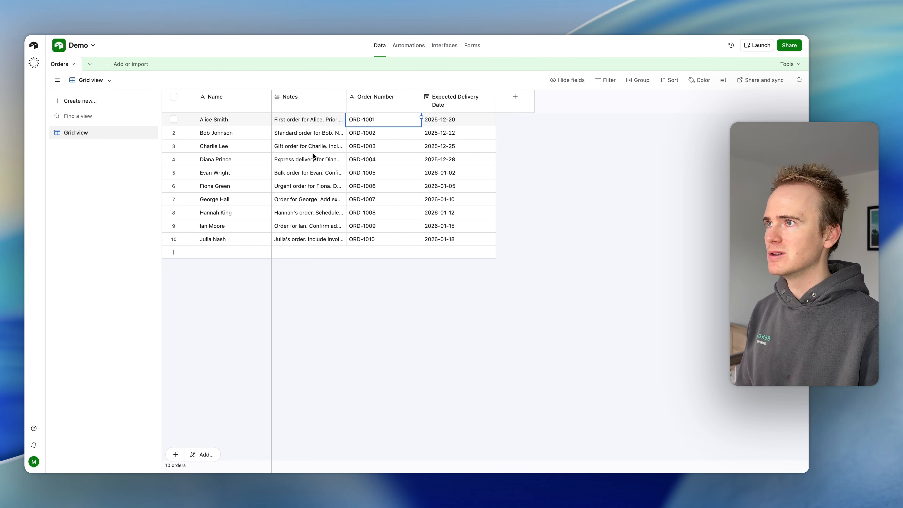
{"action": "left_click", "coordinate": [383, 121]}
{"action": "triple_click", "coordinate": [383, 123]}
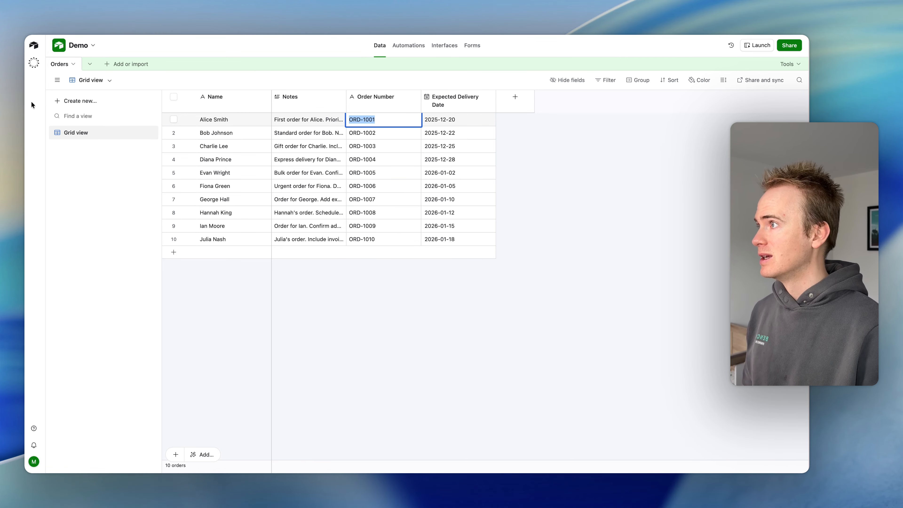
{"action": "key", "text": "ctrl+Tab"}
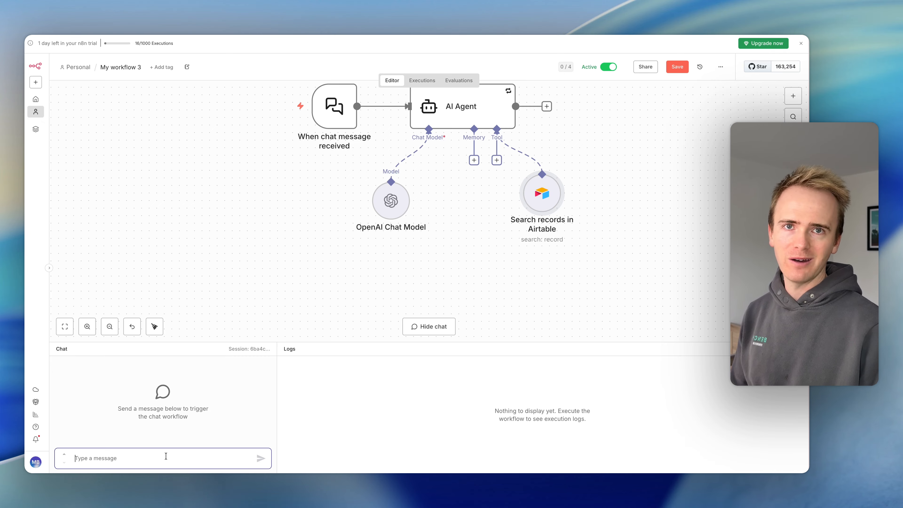
- Send the agent a chat message in n8n stating the copied order number and asking where the order is
{"action": "type", "text": "My o"}
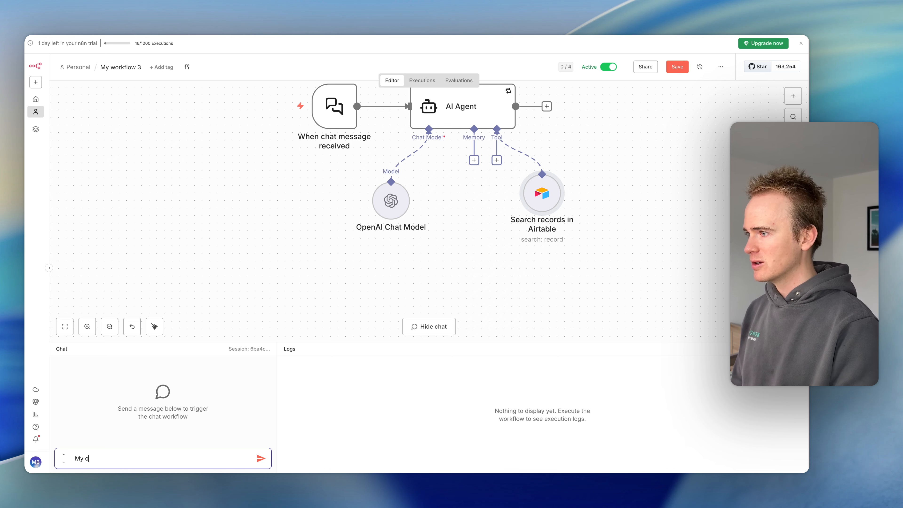
{"action": "type", "text": "rder is number "}
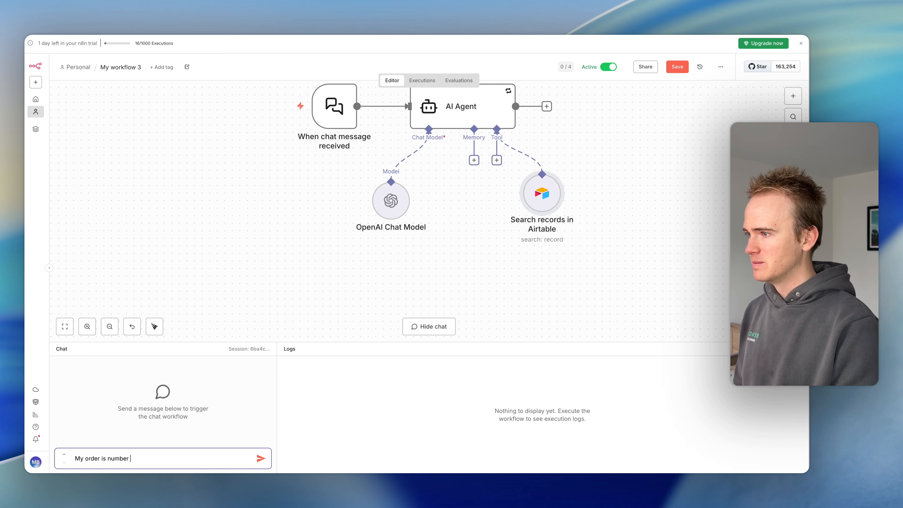
{"action": "type", "text": "ORD-1001 wher"}
{"action": "type", "text": "e is my order"}
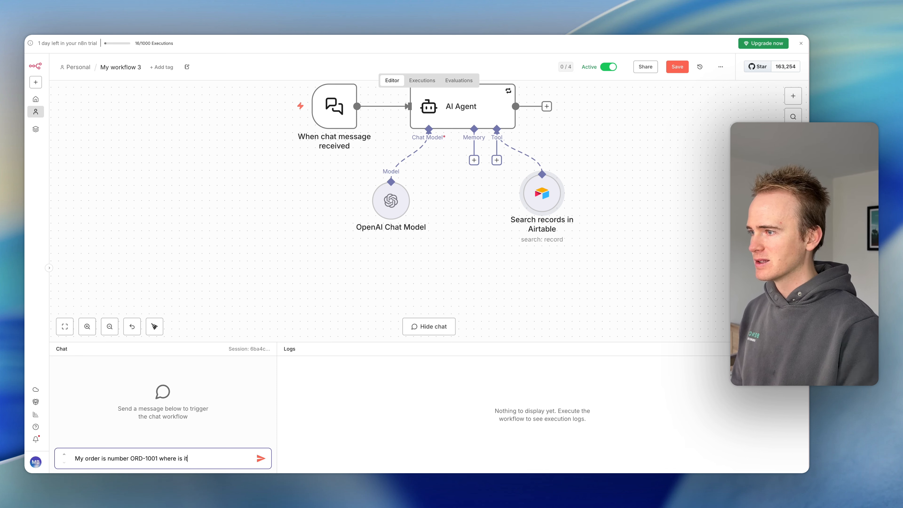
{"action": "key", "text": "Return"}
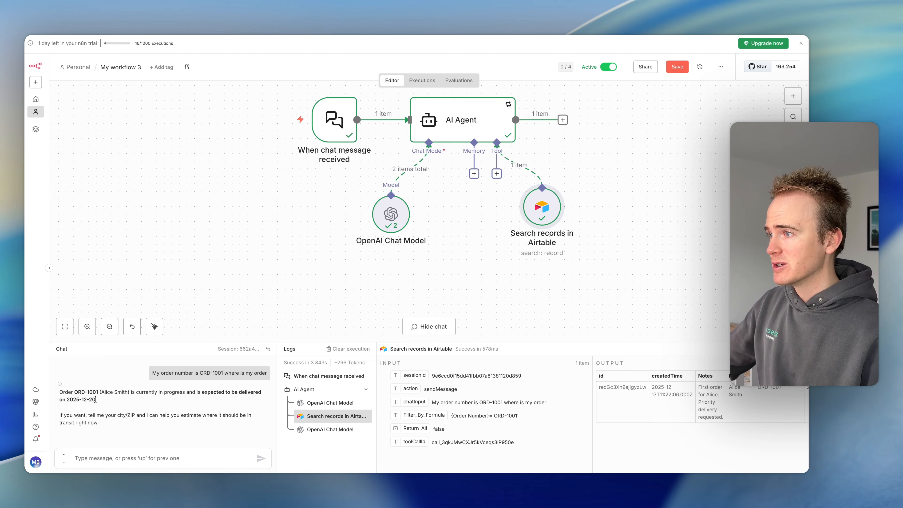
- Review the agent's reply, the sent chat message and the connection to the Airtable search tool
{"action": "mouse_move", "coordinate": [516, 166]}
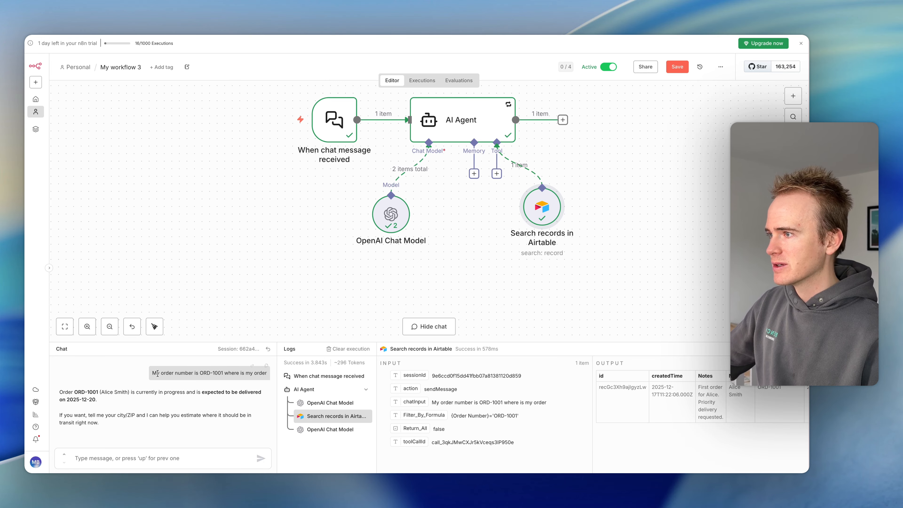
{"action": "left_click_drag", "start_coordinate": [154, 373], "coordinate": [269, 374]}
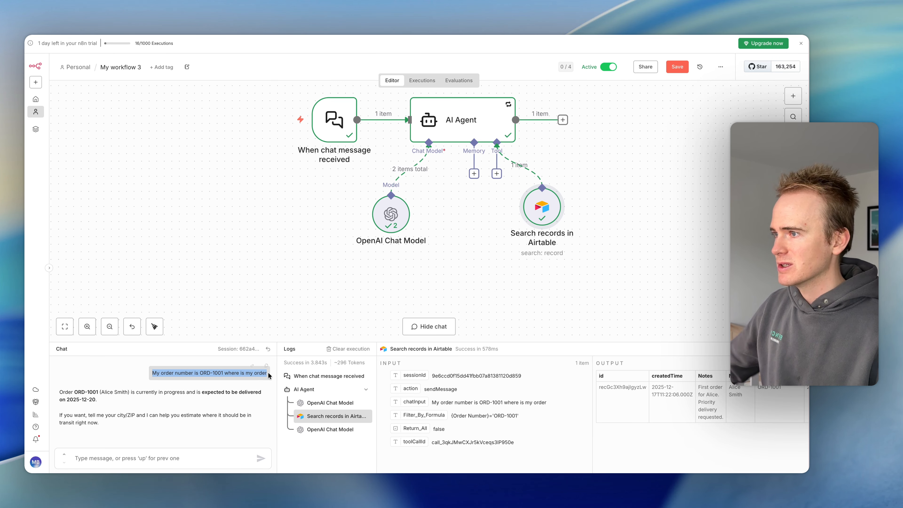
{"action": "left_click", "coordinate": [559, 159]}
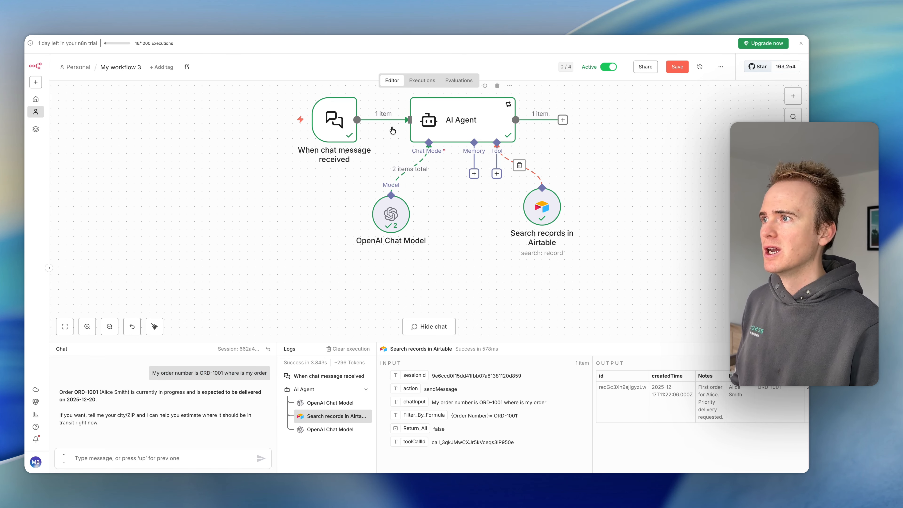
- Check the public availability setting of the chat message trigger and save the workflow
{"action": "double_click", "coordinate": [337, 125]}
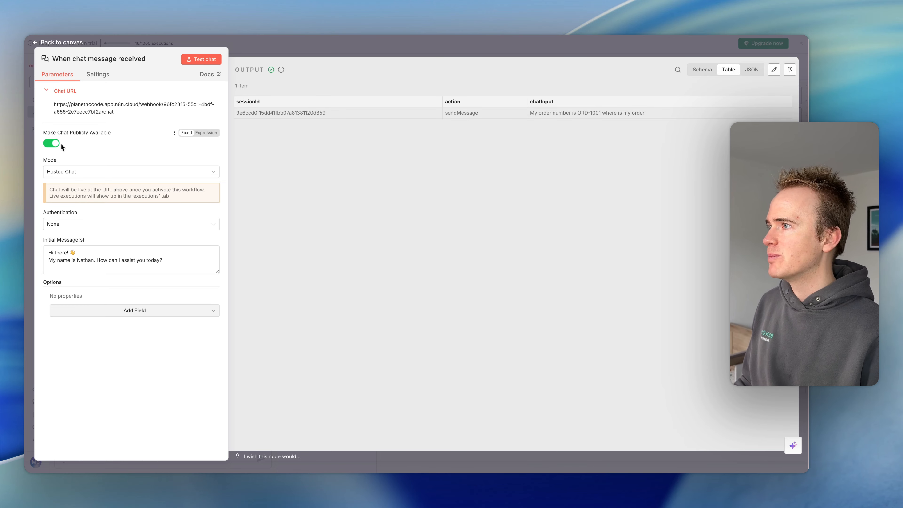
{"action": "left_click", "coordinate": [346, 48]}
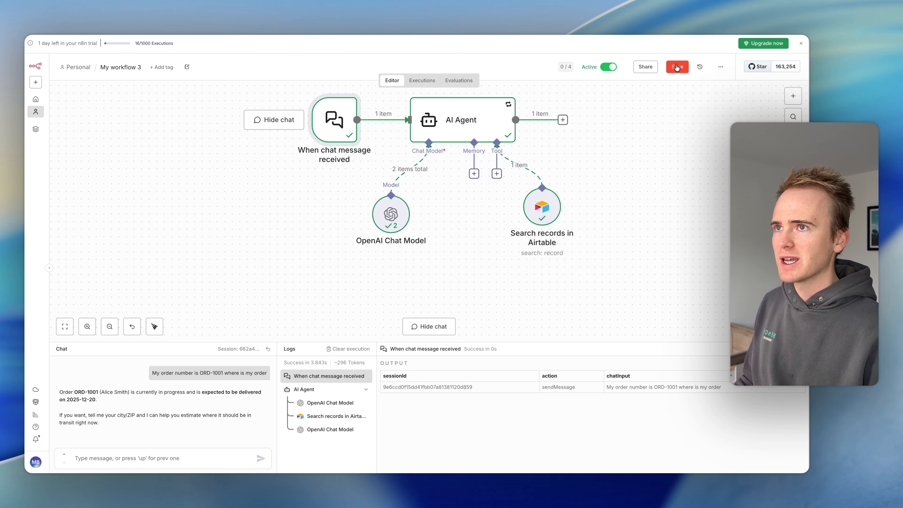
{"action": "left_click", "coordinate": [677, 67]}
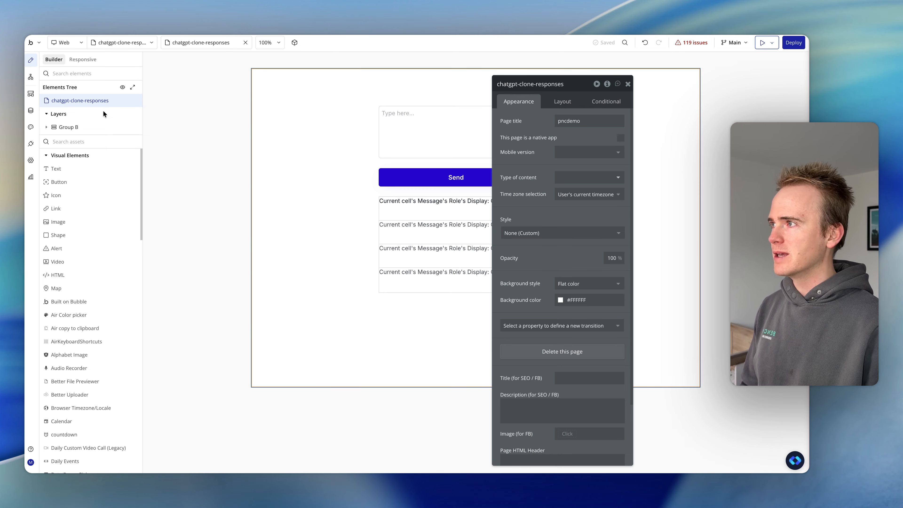
- Switch to Bubble and review the N8n Agent API's authentication and Send Message call in the API Connector plugin
{"action": "left_click", "coordinate": [31, 144]}
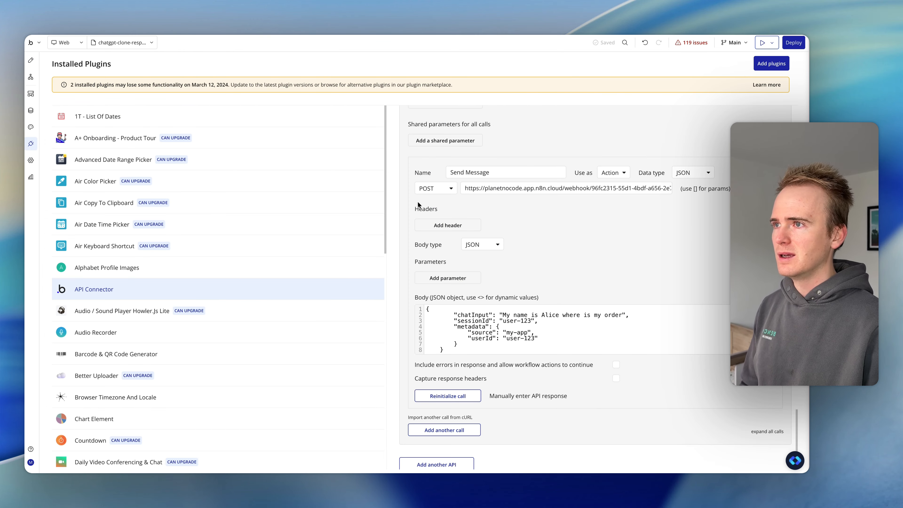
{"action": "scroll", "coordinate": [569, 211], "scroll_direction": "up", "scroll_amount": 4}
{"action": "scroll", "coordinate": [569, 212], "scroll_direction": "down", "scroll_amount": 2}
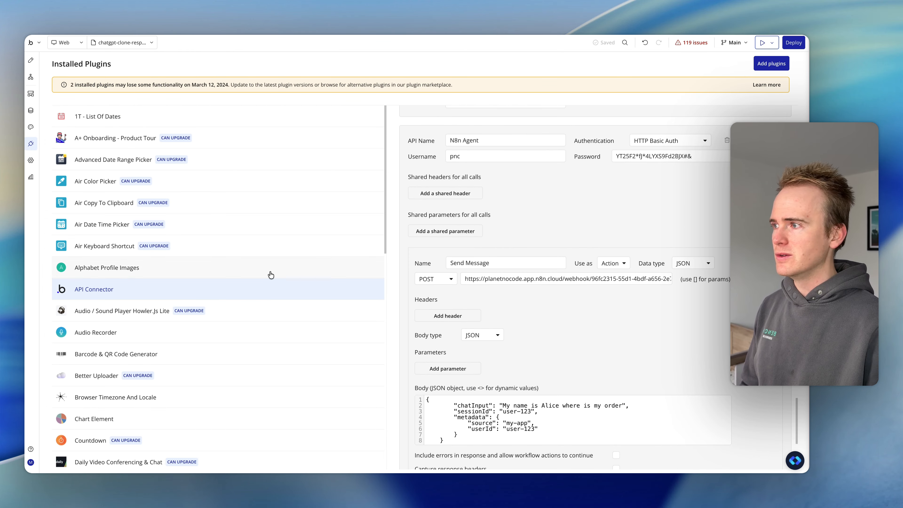
{"action": "scroll", "coordinate": [544, 262], "scroll_direction": "down", "scroll_amount": 1}
{"action": "scroll", "coordinate": [544, 263], "scroll_direction": "down", "scroll_amount": 5}
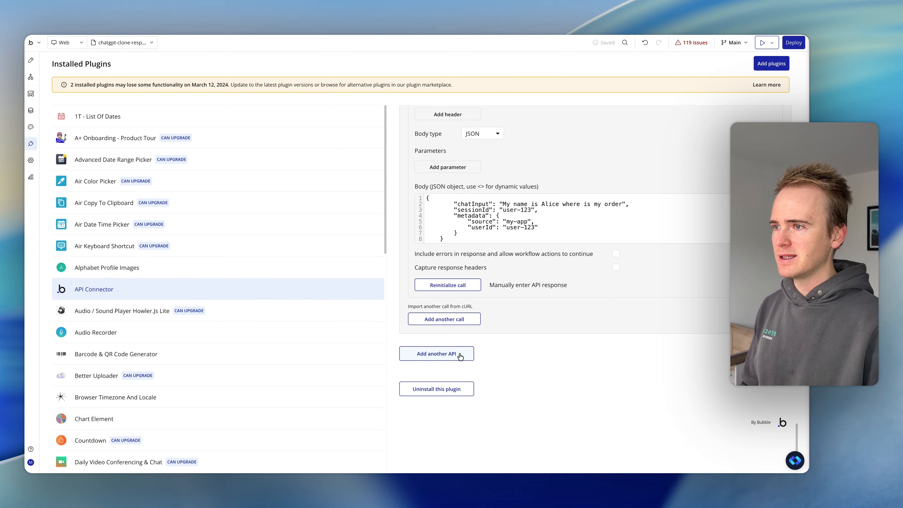
{"action": "scroll", "coordinate": [578, 256], "scroll_direction": "up", "scroll_amount": 5}
{"action": "scroll", "coordinate": [576, 256], "scroll_direction": "up", "scroll_amount": 1}
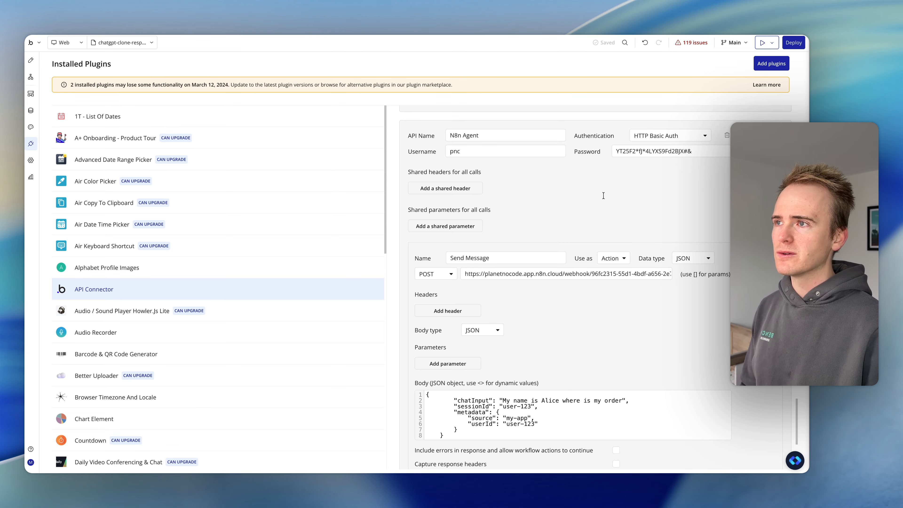
{"action": "left_click", "coordinate": [499, 134]}
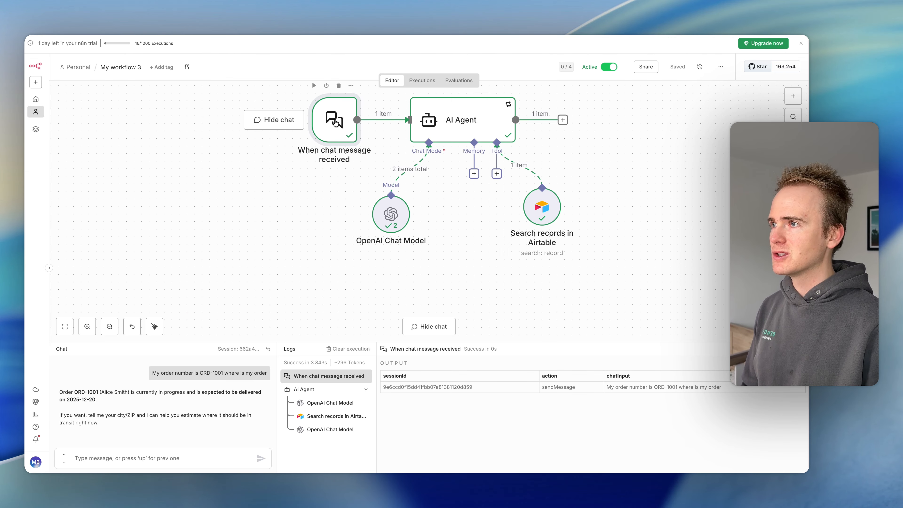
- In n8n, set the chat trigger's authentication to Basic Auth with the N8n Chat Trigger Webhook credential
{"action": "double_click", "coordinate": [335, 122]}
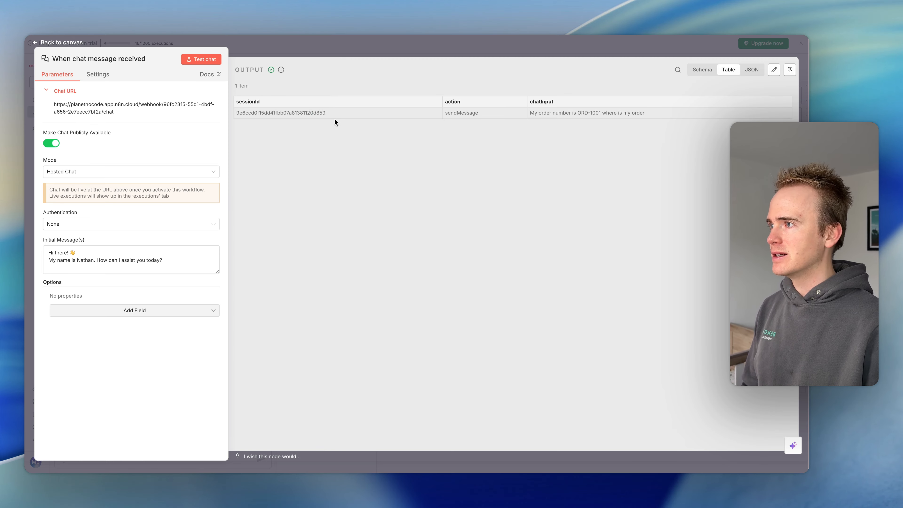
{"action": "left_click", "coordinate": [113, 225]}
{"action": "left_click", "coordinate": [106, 250]}
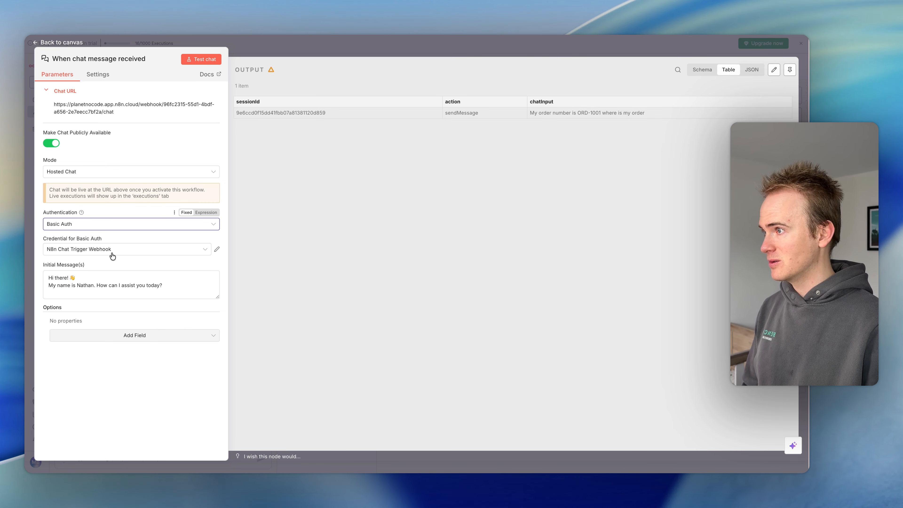
{"action": "left_click", "coordinate": [113, 254]}
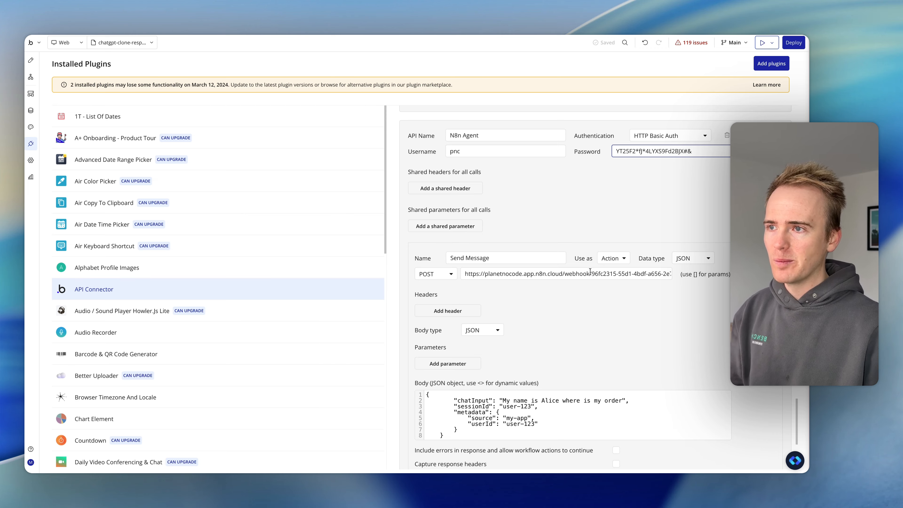
- Check the Send Message call's webhook URL in Bubble and save the workflow in n8n
{"action": "left_click_drag", "start_coordinate": [591, 273], "coordinate": [678, 274]}
{"action": "left_click", "coordinate": [664, 274]}
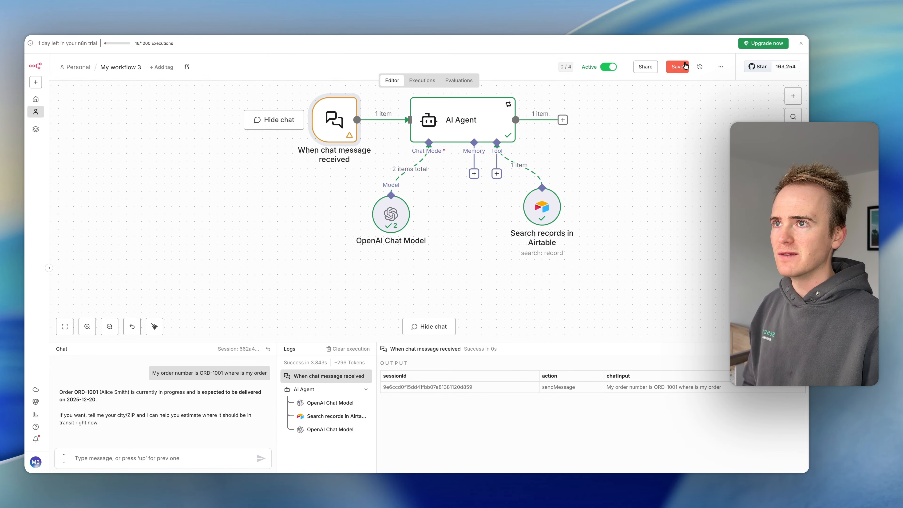
{"action": "left_click", "coordinate": [677, 67]}
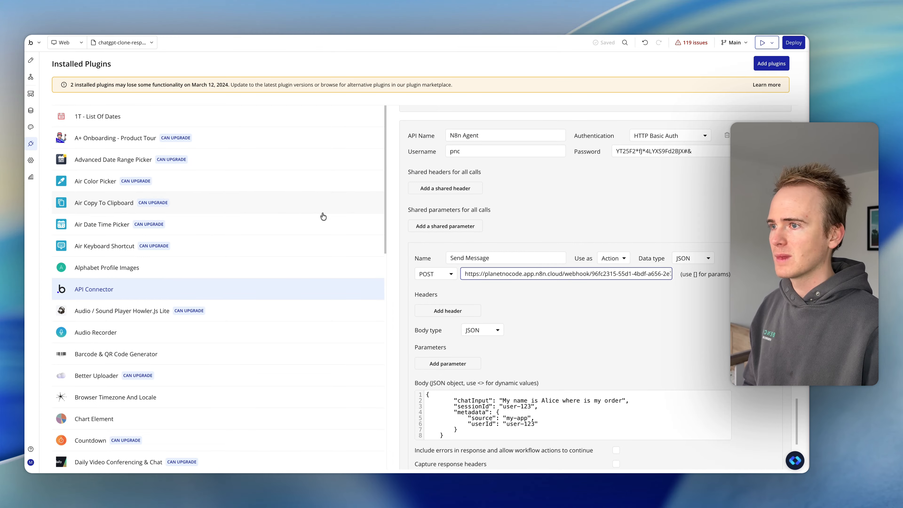
- Compare the Send Message call's webhook URL in Bubble with the Chat URL of the n8n chat trigger
{"action": "scroll", "coordinate": [575, 274], "scroll_direction": "down", "scroll_amount": 1}
{"action": "left_click_drag", "start_coordinate": [575, 251], "coordinate": [672, 254]}
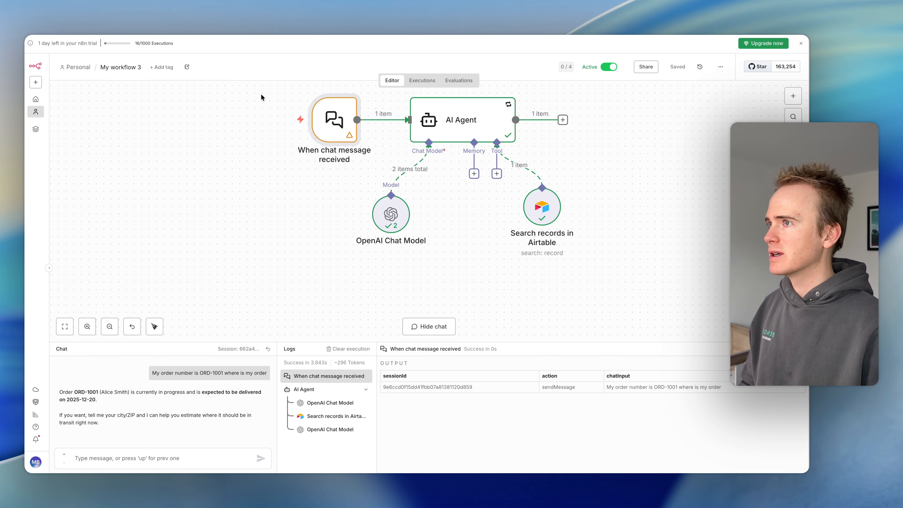
{"action": "double_click", "coordinate": [323, 125]}
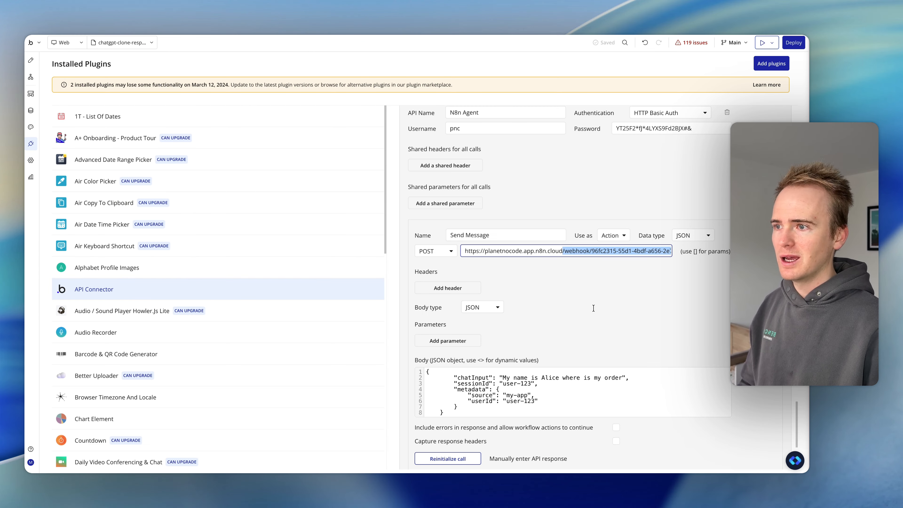
{"action": "scroll", "coordinate": [593, 309], "scroll_direction": "down", "scroll_amount": 2}
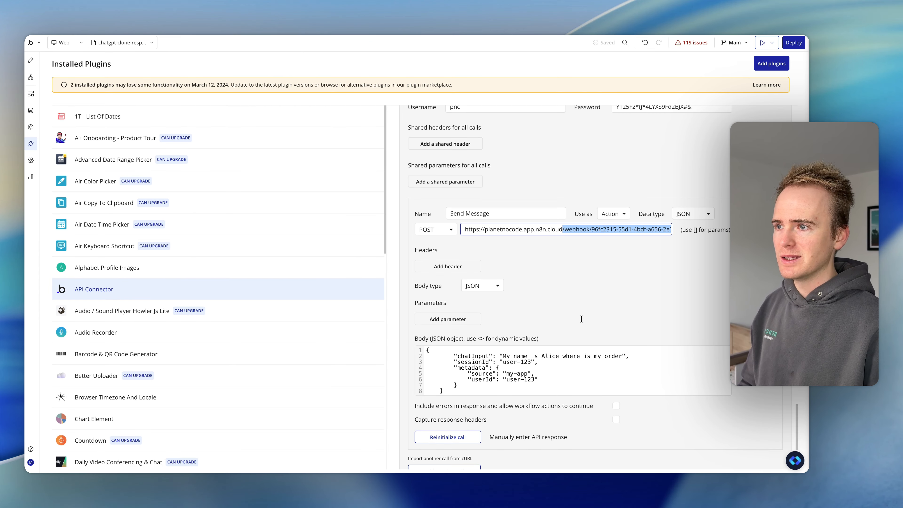
- Examine the chatInput and sessionId entries in the Send Message JSON body and close the n8n chat trigger's settings
{"action": "left_click", "coordinate": [492, 358]}
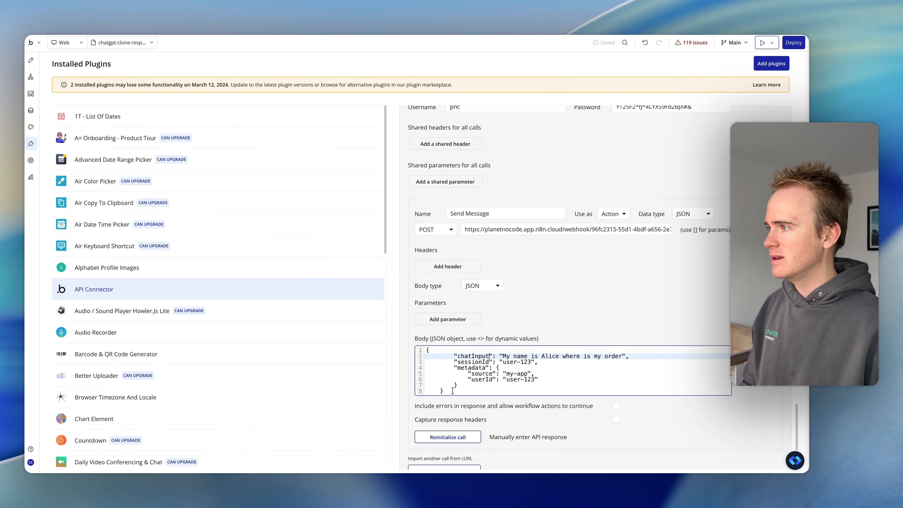
{"action": "scroll", "coordinate": [452, 390], "scroll_direction": "down", "scroll_amount": 1}
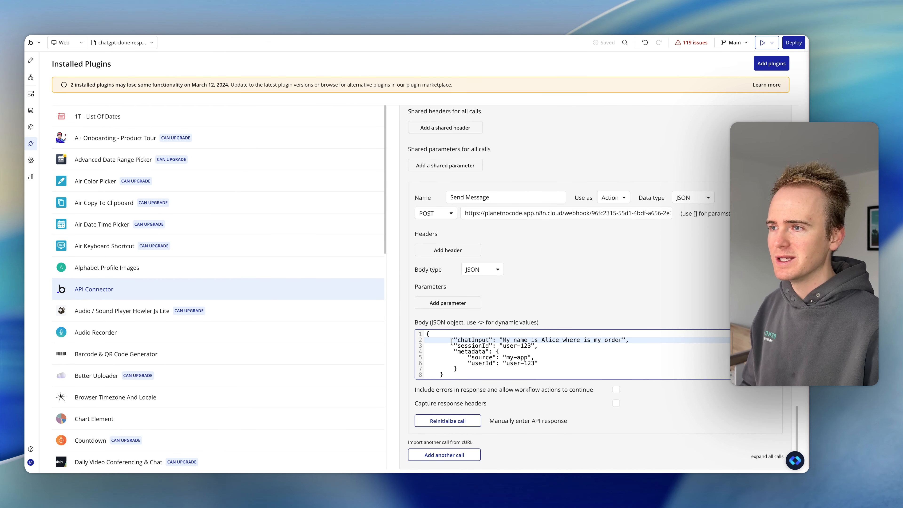
{"action": "left_click_drag", "start_coordinate": [457, 340], "coordinate": [527, 346]}
{"action": "left_click", "coordinate": [511, 342]}
{"action": "left_click", "coordinate": [527, 347]}
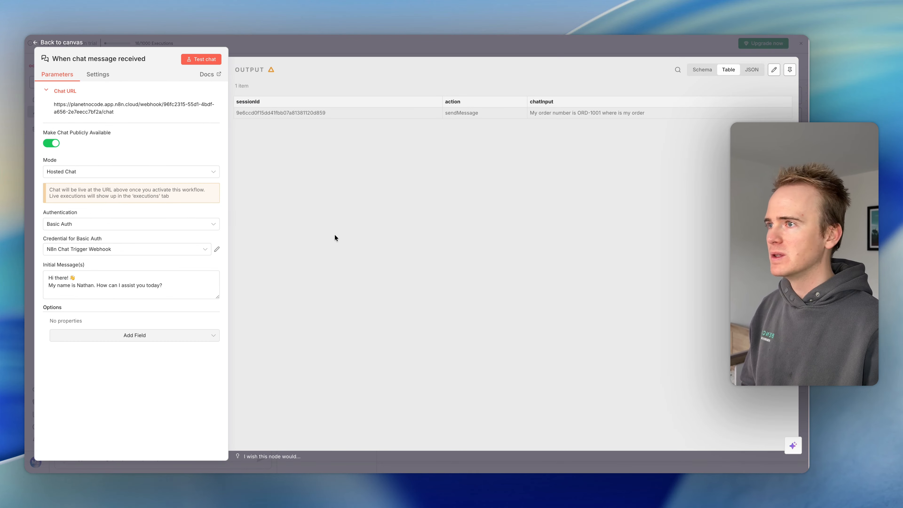
{"action": "left_click", "coordinate": [329, 48]}
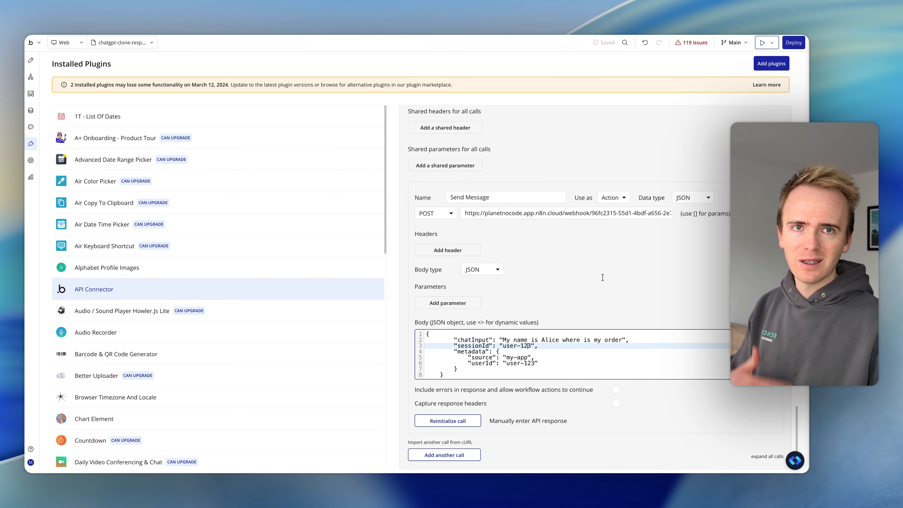
- Reinitialize the Send Message call in Bubble and save its returned output value as text
{"action": "scroll", "coordinate": [587, 337], "scroll_direction": "down", "scroll_amount": 1}
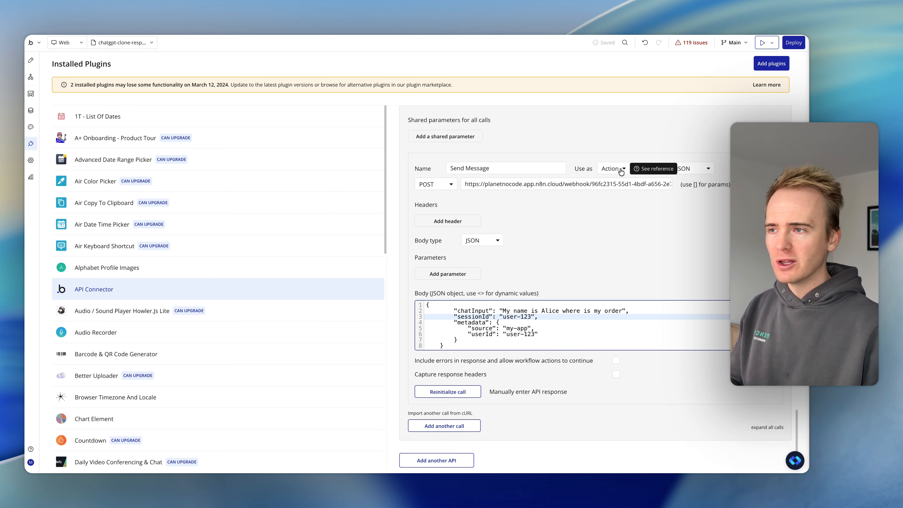
{"action": "left_click", "coordinate": [462, 391]}
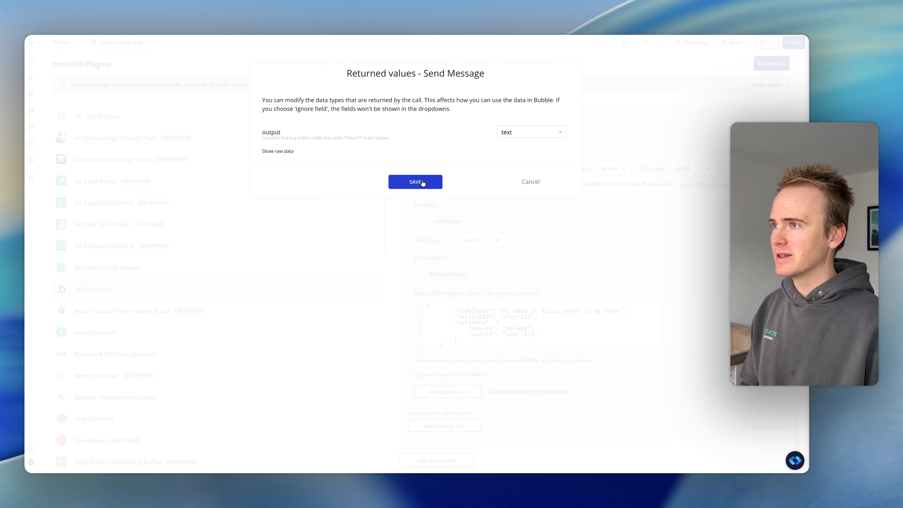
{"action": "left_click", "coordinate": [416, 181]}
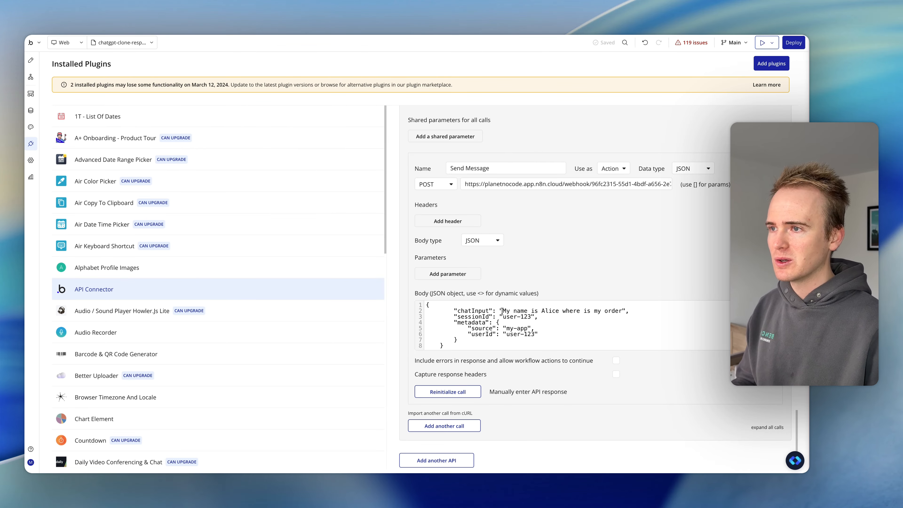
- Replace the chatInput text in the Send Message JSON body with the question that gives the order number and asks where the order is
{"action": "left_click_drag", "start_coordinate": [502, 310], "coordinate": [623, 311]}
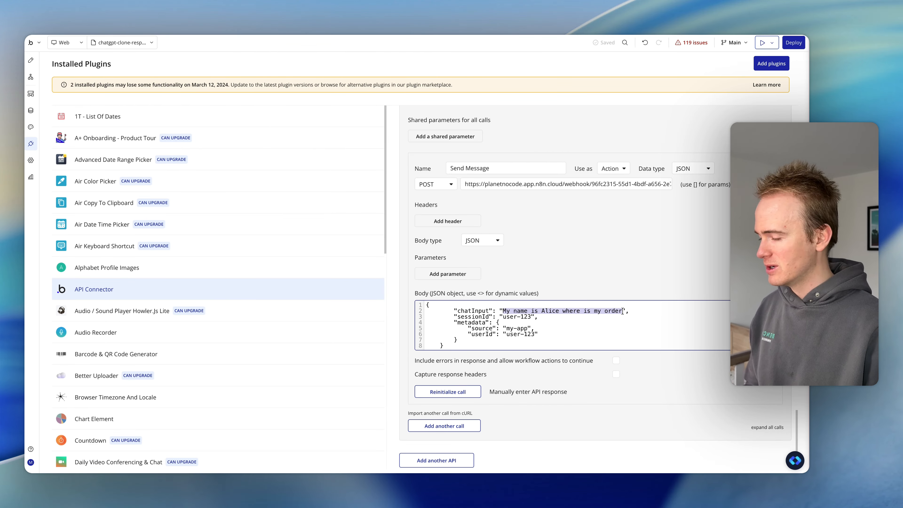
{"action": "type", "text": "My order number is ORD-1001 where is my order"}
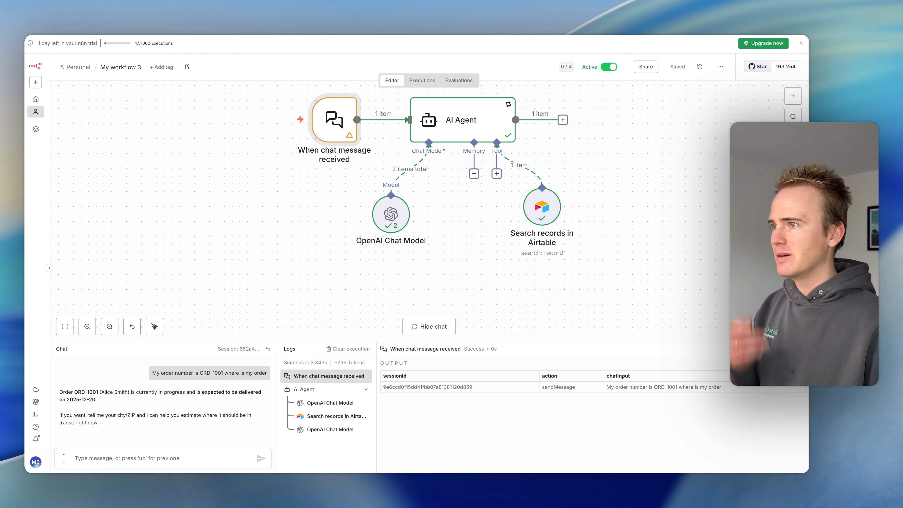
- Switch to n8n and examine the Airtable record search tool's parameters and the AI Agent's logged output
{"action": "scroll", "coordinate": [462, 196], "scroll_direction": "up", "scroll_amount": 1}
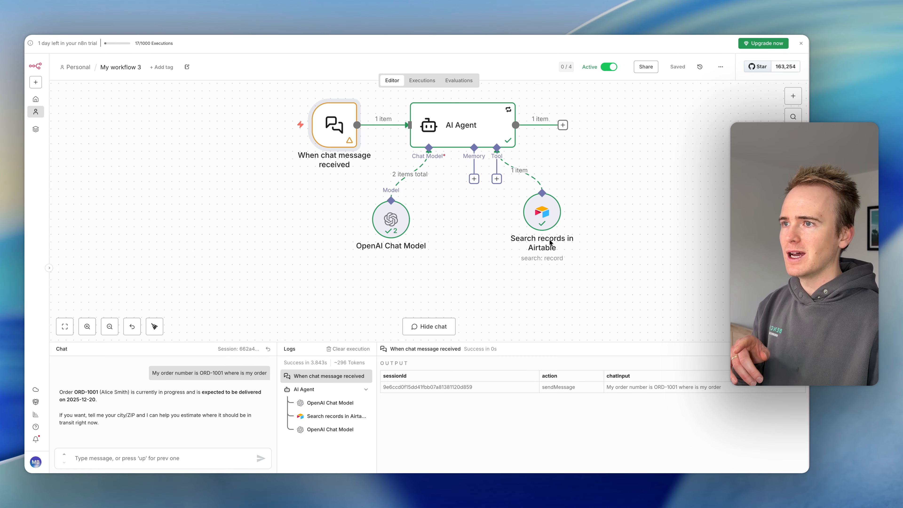
{"action": "double_click", "coordinate": [539, 214]}
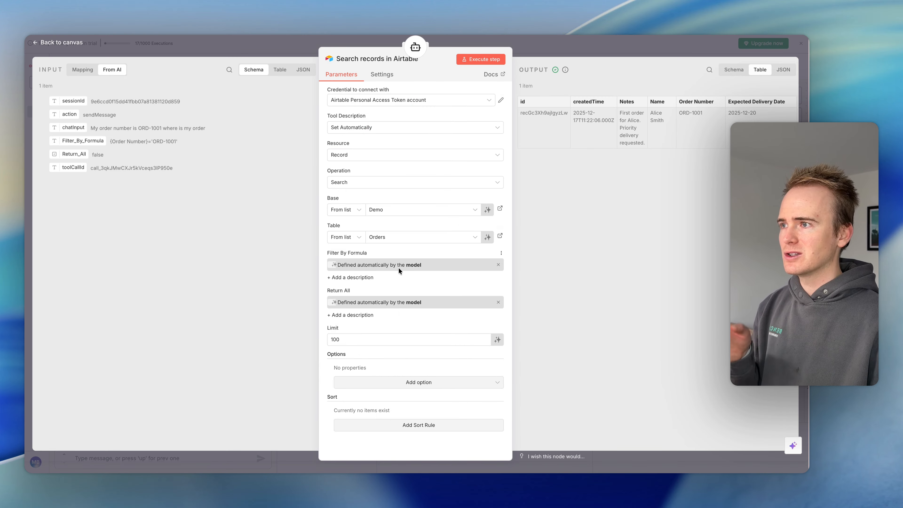
{"action": "left_click", "coordinate": [555, 52]}
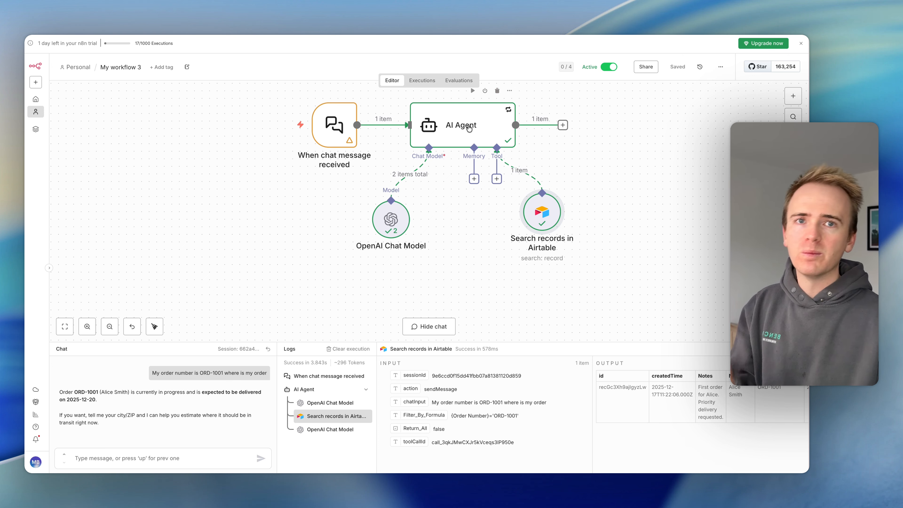
{"action": "left_click", "coordinate": [462, 128]}
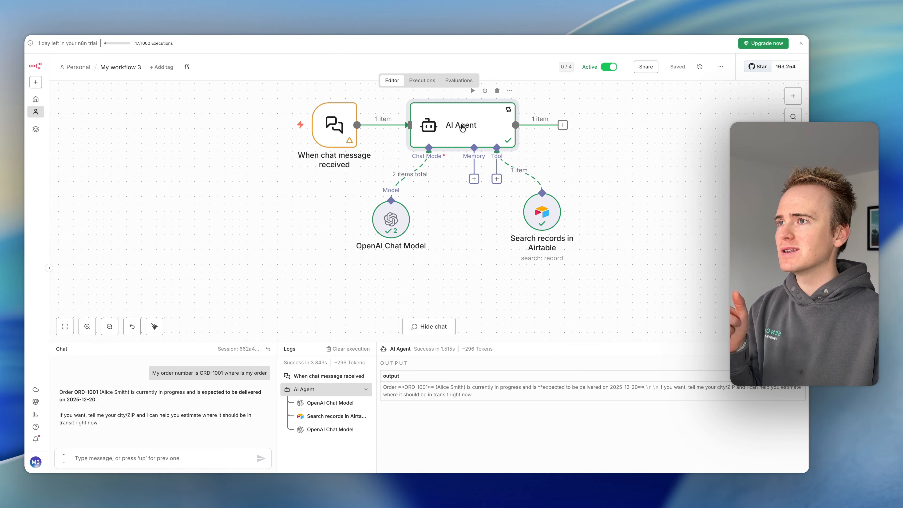
{"action": "left_click", "coordinate": [553, 219]}
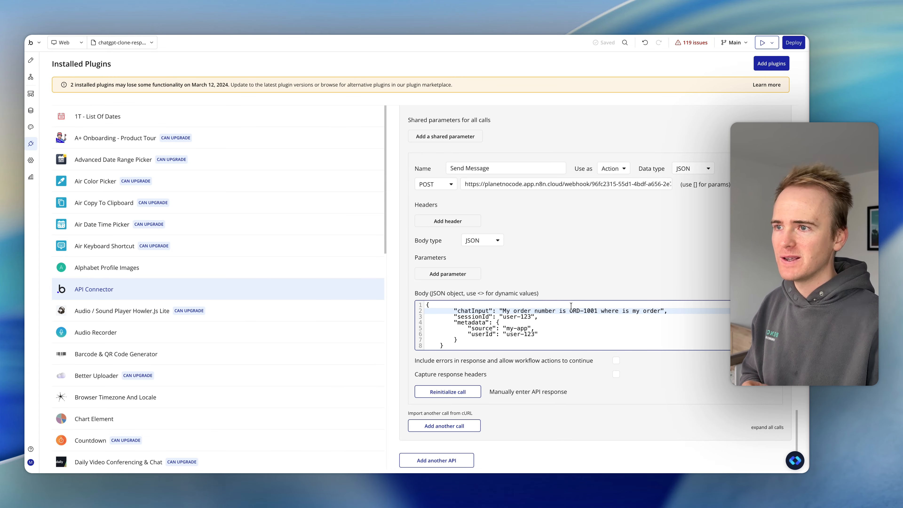
- Reinitialize the Send Message call in Bubble, inspect its raw response data, and save the output value as text
{"action": "left_click", "coordinate": [472, 395]}
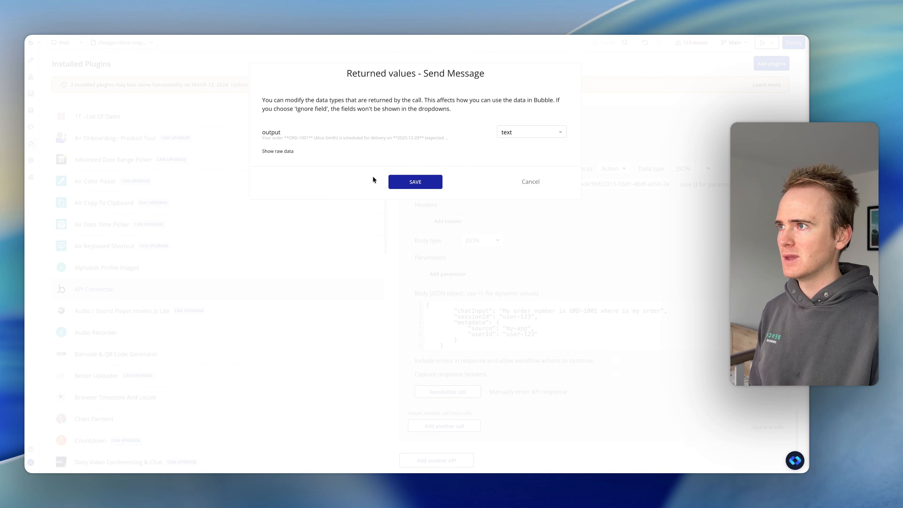
{"action": "left_click", "coordinate": [279, 150]}
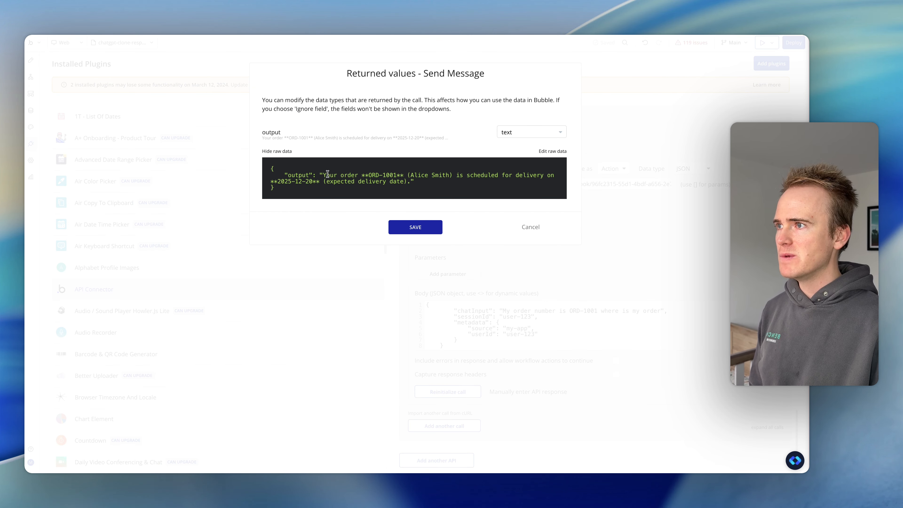
{"action": "left_click_drag", "start_coordinate": [271, 181], "coordinate": [305, 181]}
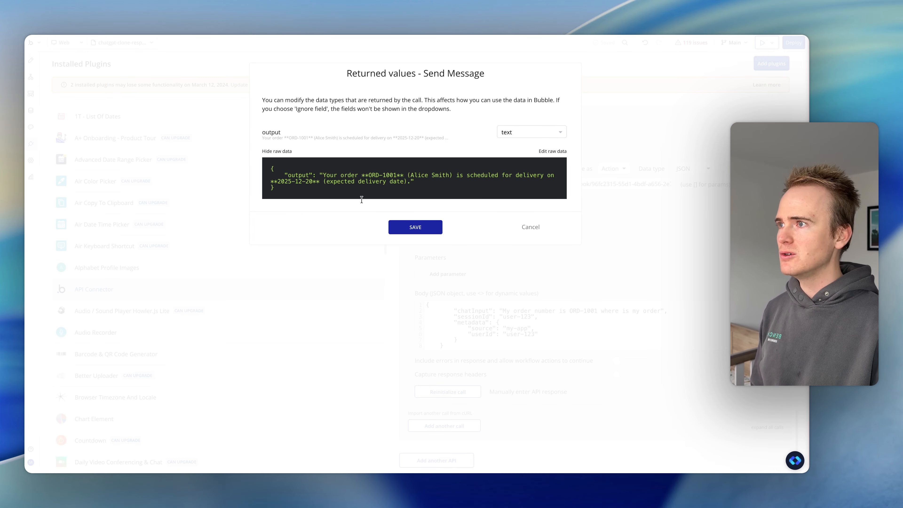
{"action": "left_click", "coordinate": [432, 227]}
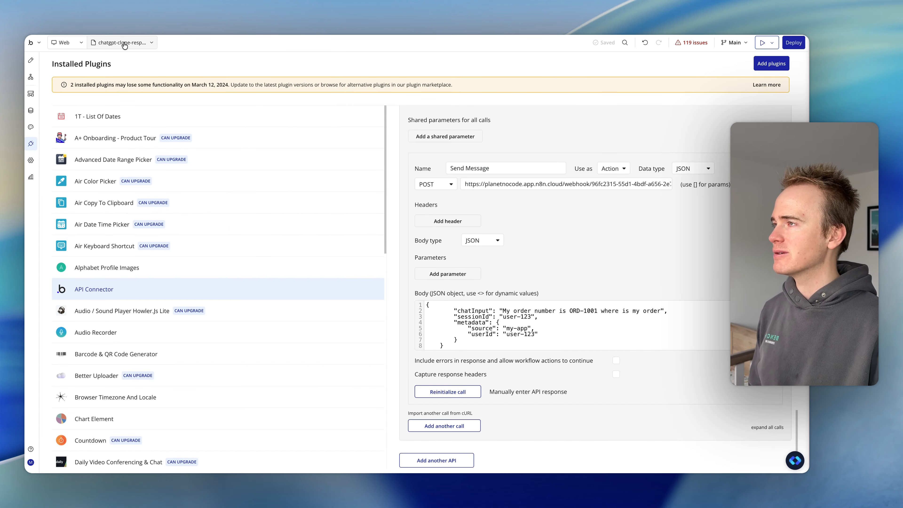
- Create a new web page named n8n-agent in the Bubble app
{"action": "left_click", "coordinate": [142, 43]}
{"action": "left_click", "coordinate": [230, 66]}
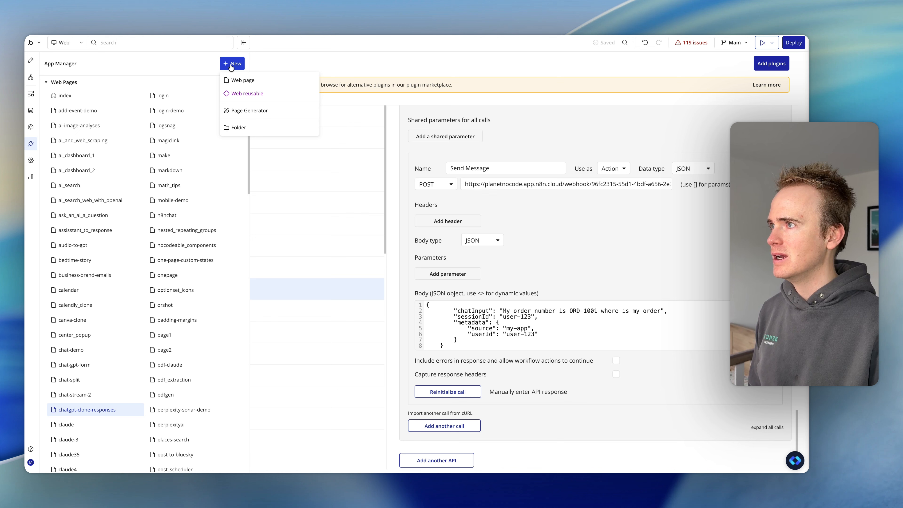
{"action": "left_click", "coordinate": [252, 81]}
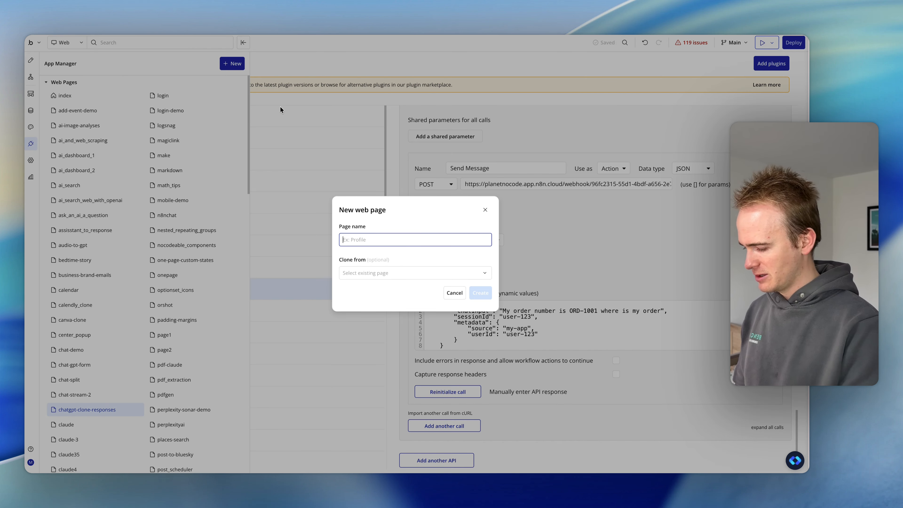
{"action": "type", "text": "n8n-agent"}
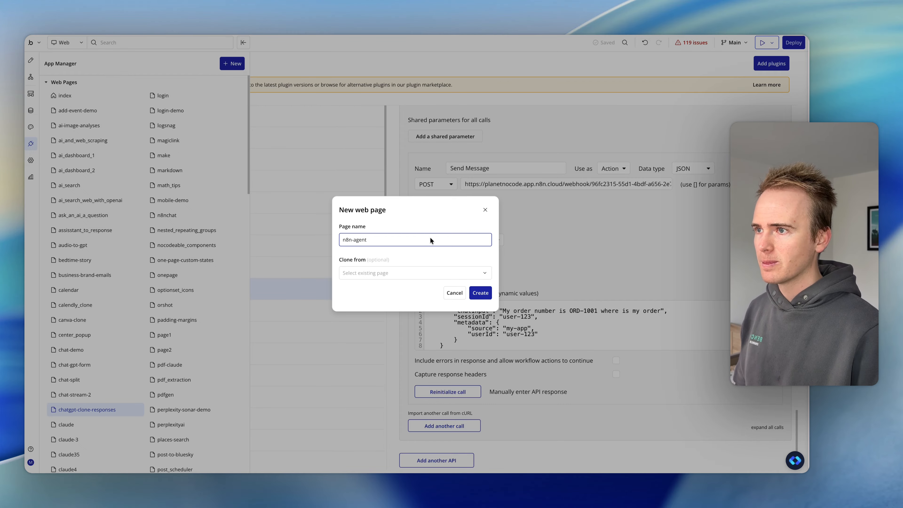
{"action": "key", "text": "Return"}
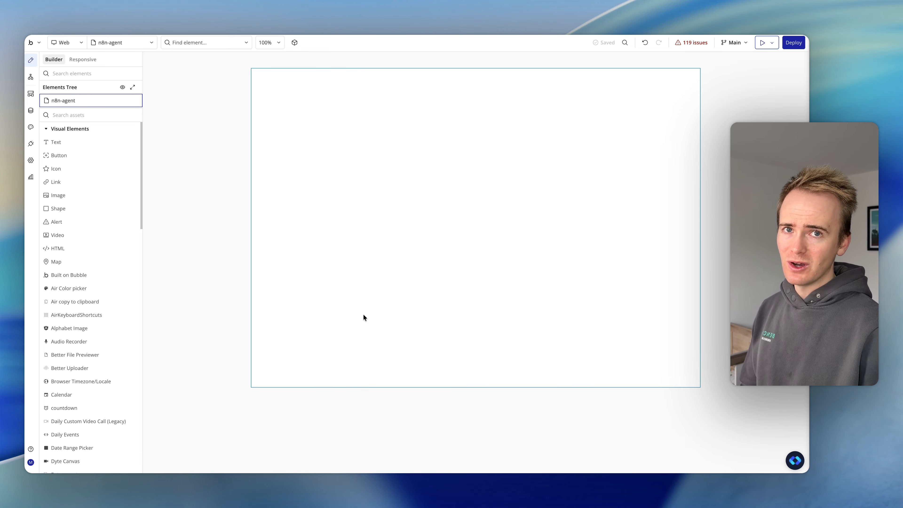
- Add a multiline input about 519 px wide to the upper part of the n8n-agent page and increase its height
{"action": "left_click", "coordinate": [74, 118]}
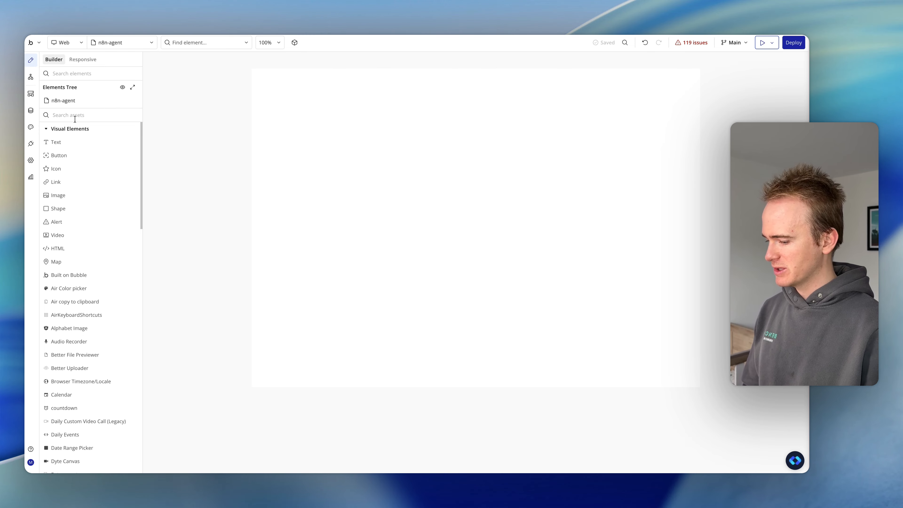
{"action": "type", "text": "mul"}
{"action": "left_click", "coordinate": [88, 146]}
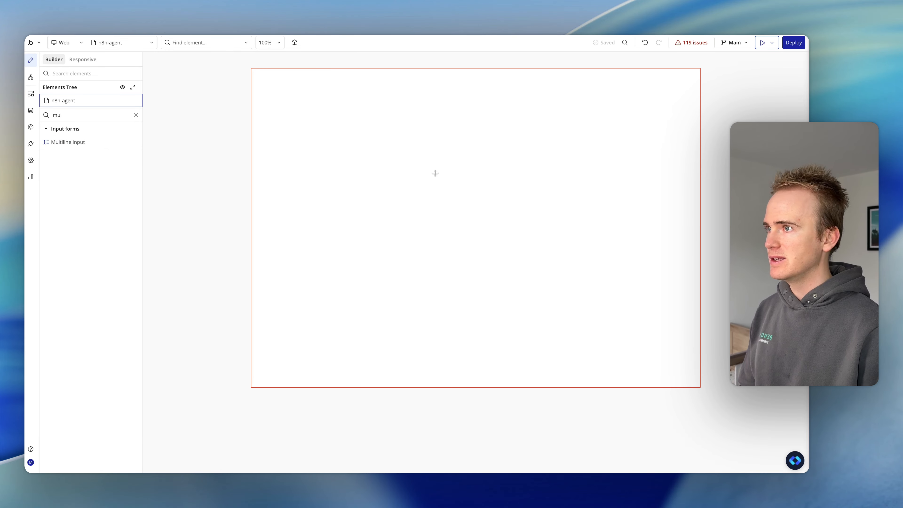
{"action": "mouse_move", "coordinate": [377, 133]}
{"action": "left_mouse_down"}
{"action": "mouse_move", "coordinate": [500, 185]}
{"action": "mouse_move", "coordinate": [594, 174]}
{"action": "left_mouse_up"}
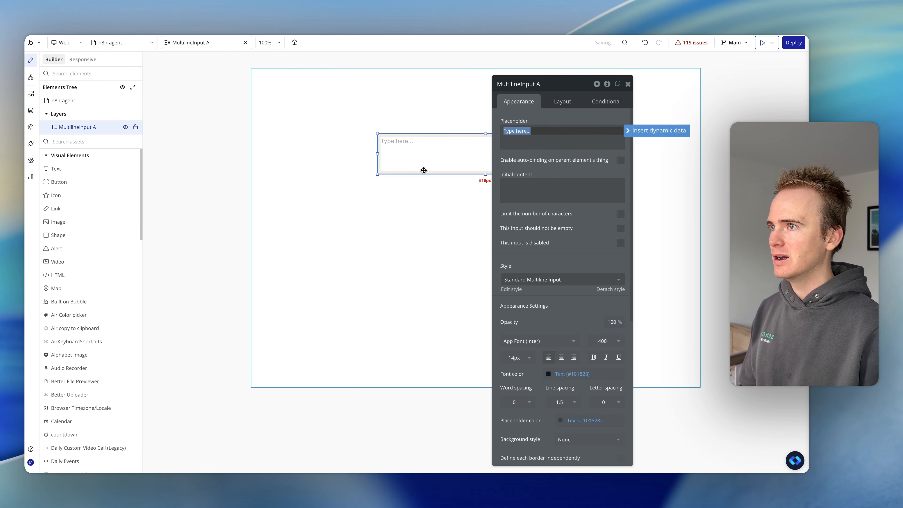
{"action": "left_click", "coordinate": [424, 170]}
{"action": "left_click_drag", "start_coordinate": [485, 174], "coordinate": [484, 192]}
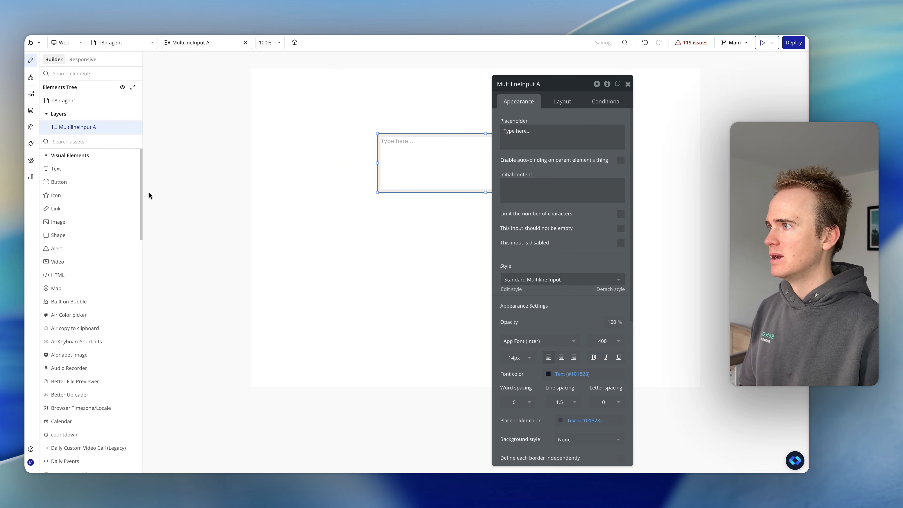
- Add a button directly below the multiline input, widen it to nearly the input's width, and label it "Send message"
{"action": "left_click", "coordinate": [58, 182]}
{"action": "left_click", "coordinate": [378, 213]}
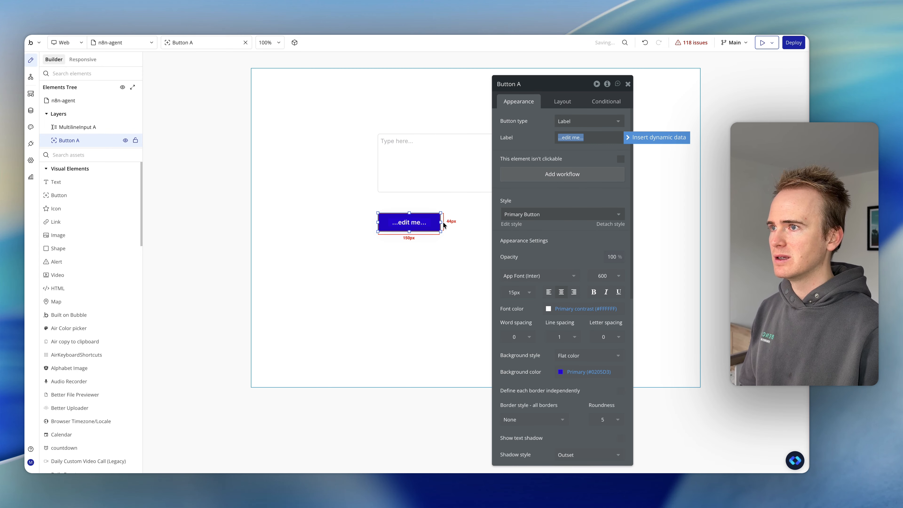
{"action": "left_click_drag", "start_coordinate": [441, 222], "coordinate": [458, 210]}
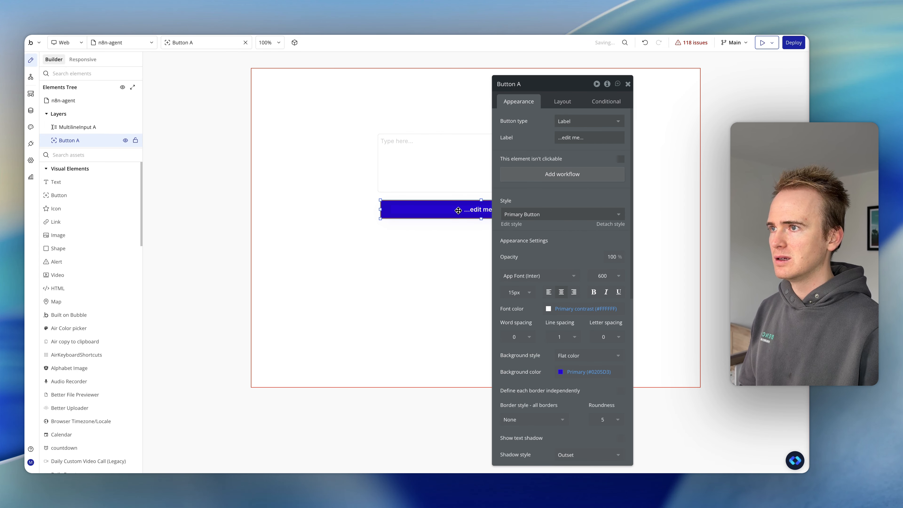
{"action": "triple_click", "coordinate": [583, 137]}
{"action": "type", "text": "Se"}
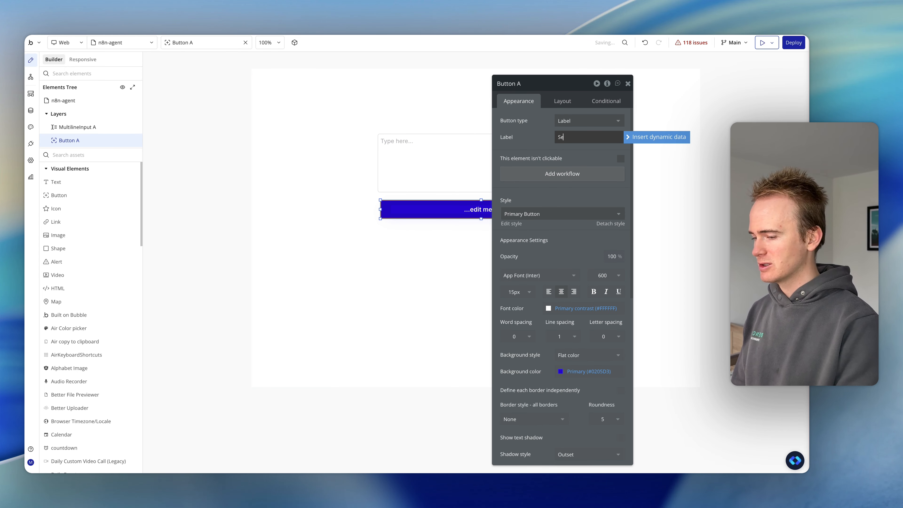
{"action": "type", "text": "nd message"}
{"action": "left_click", "coordinate": [524, 150]}
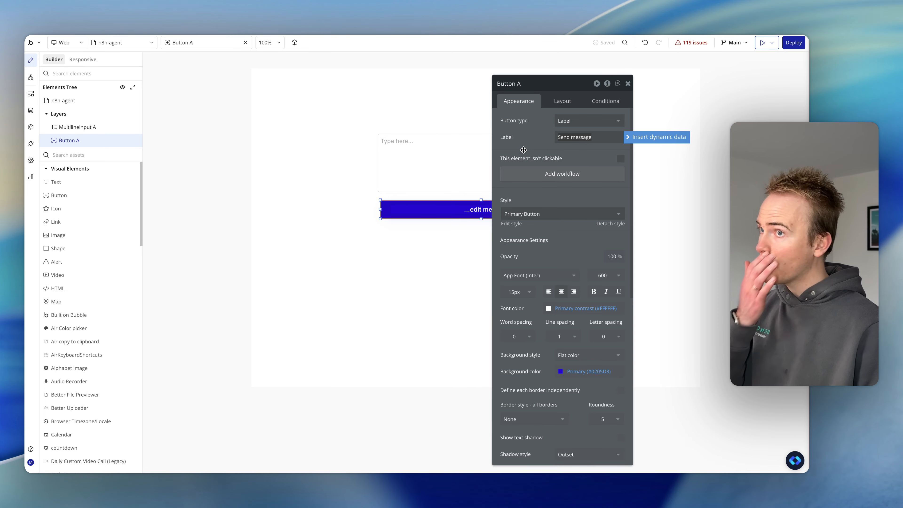
{"action": "left_click_drag", "start_coordinate": [524, 149], "coordinate": [631, 144]}
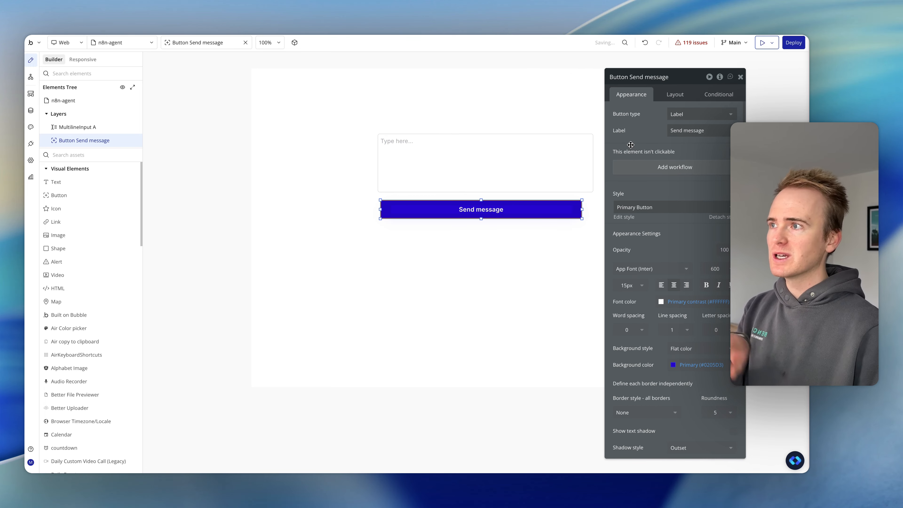
- Add a text element below the Send message button and shift it slightly to the right
{"action": "left_click", "coordinate": [130, 188]}
{"action": "left_click_drag", "start_coordinate": [354, 253], "coordinate": [526, 302]}
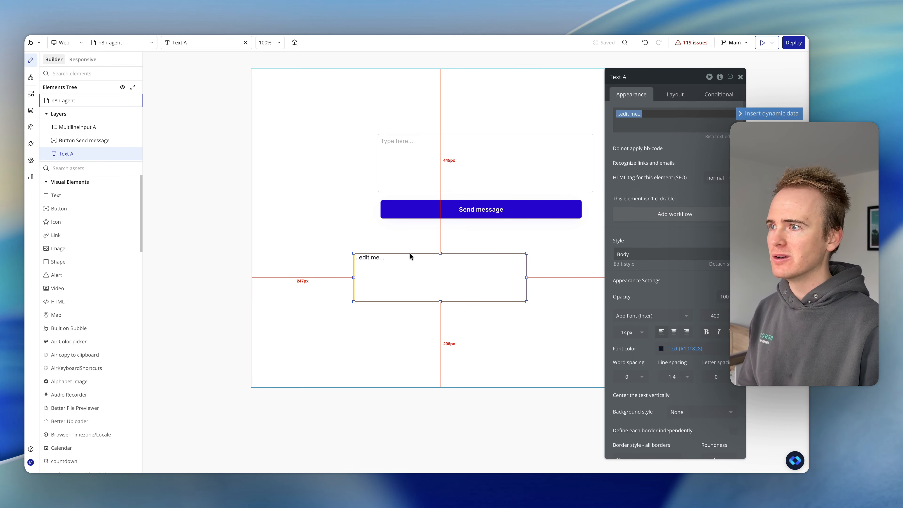
{"action": "left_click", "coordinate": [414, 267]}
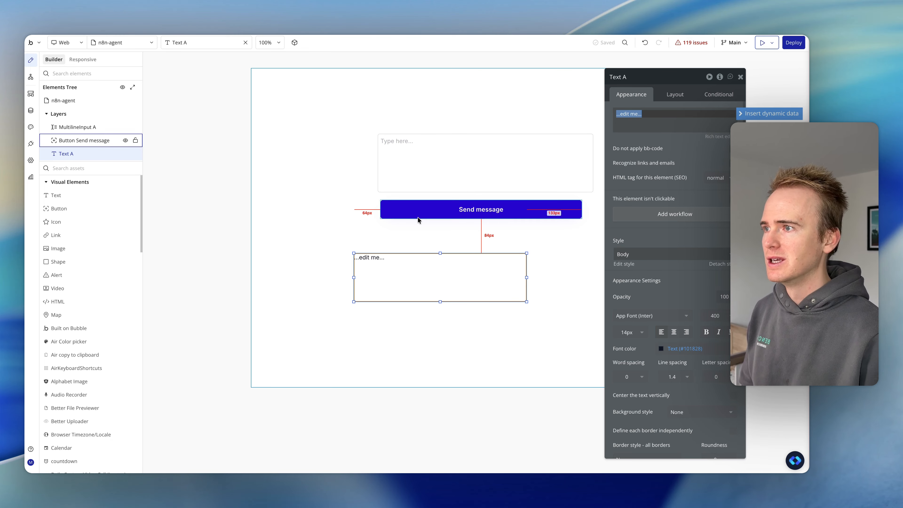
{"action": "left_click_drag", "start_coordinate": [417, 254], "coordinate": [434, 256]}
- Create a custom state named Response of type text on the n8n-agent page
{"action": "left_click", "coordinate": [425, 218]}
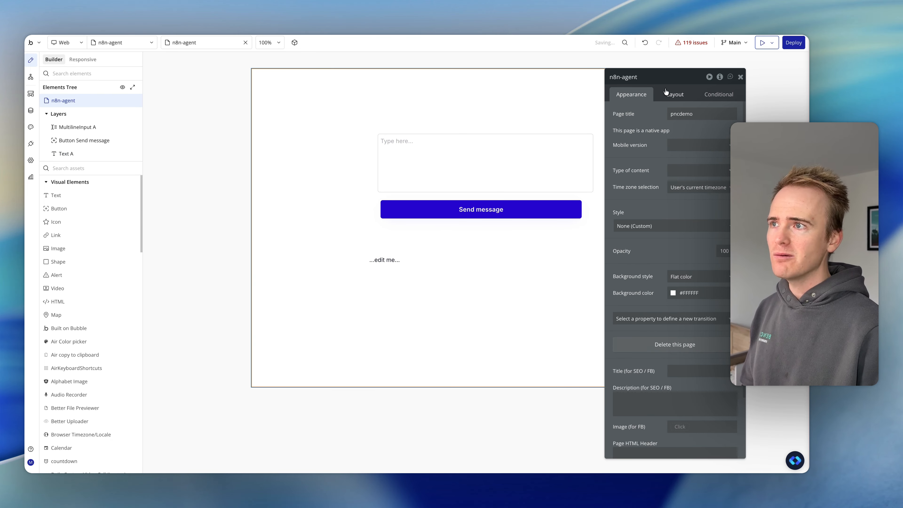
{"action": "left_click", "coordinate": [721, 77]}
{"action": "left_click", "coordinate": [500, 103]}
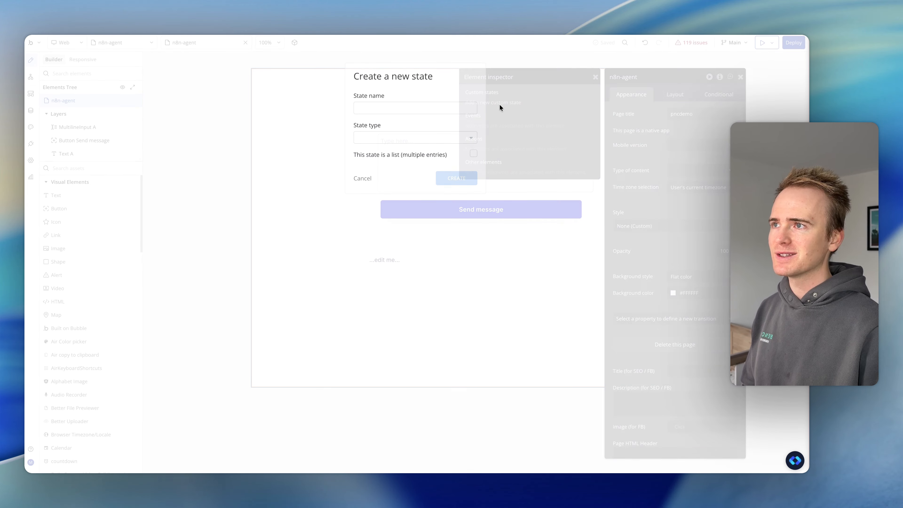
{"action": "left_click", "coordinate": [405, 108]}
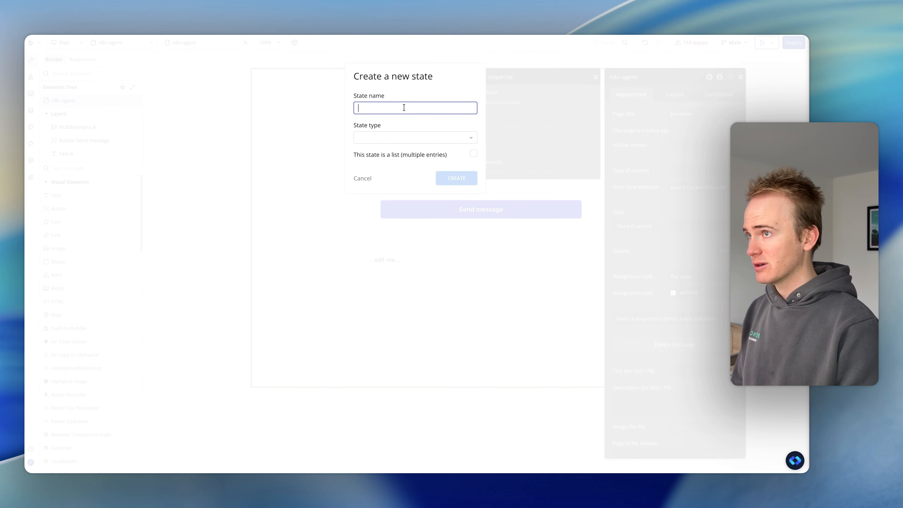
{"action": "type", "text": "Response"}
{"action": "left_click", "coordinate": [407, 138]}
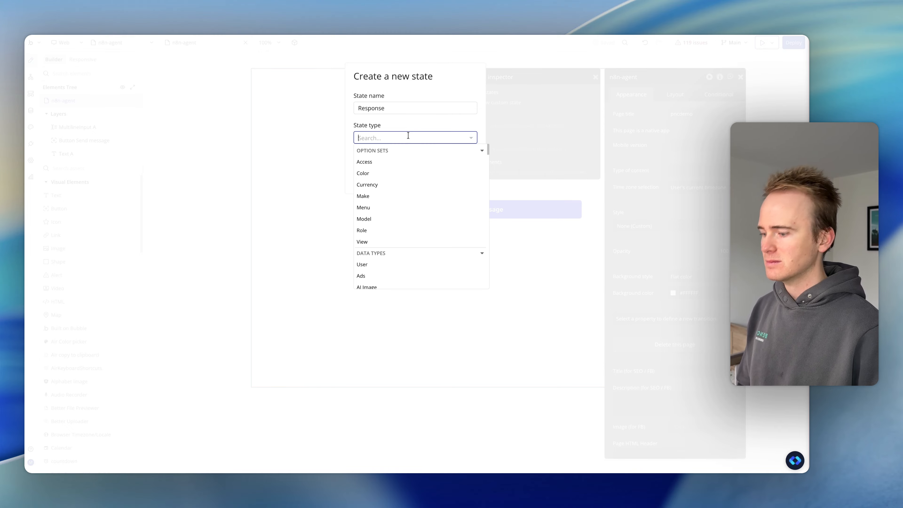
{"action": "type", "text": "text"}
{"action": "left_click", "coordinate": [398, 159]}
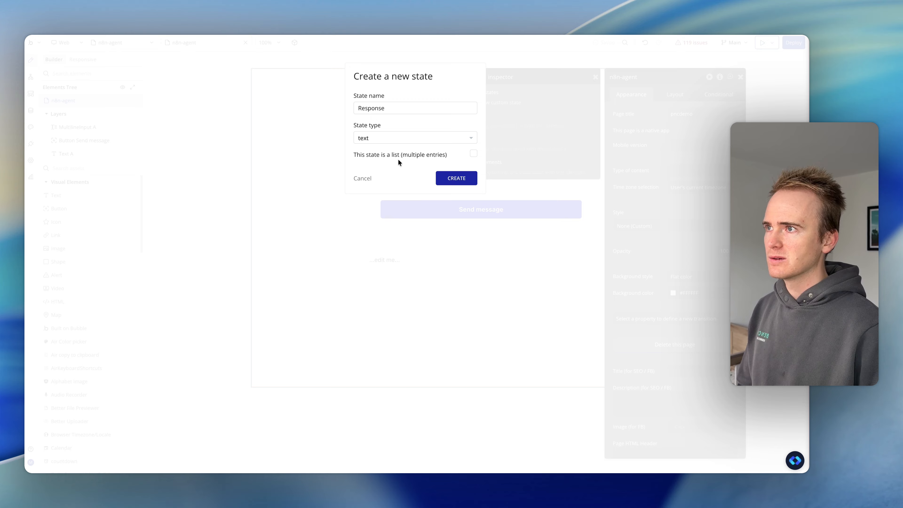
{"action": "left_click", "coordinate": [467, 175]}
- Set the text element's content to the dynamic value n8n-agent's Response
{"action": "left_click", "coordinate": [397, 264]}
{"action": "triple_click", "coordinate": [655, 121]}
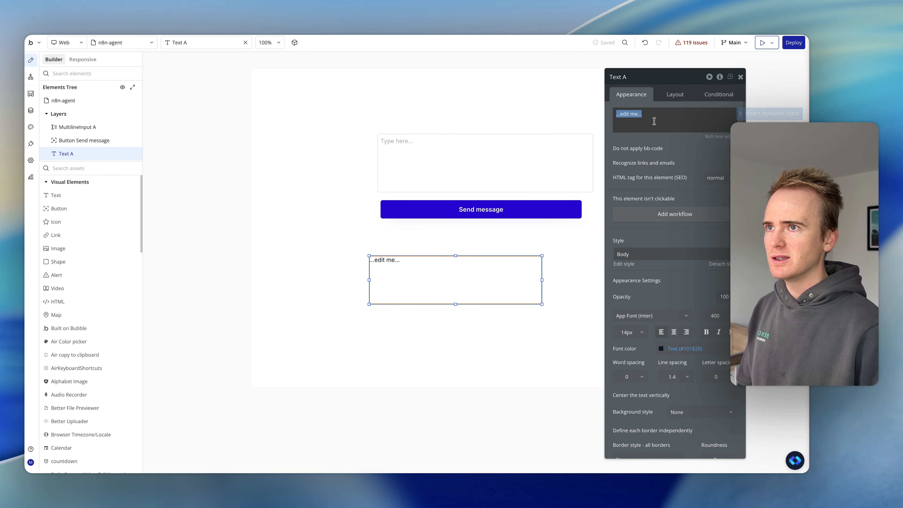
{"action": "left_click", "coordinate": [764, 114]}
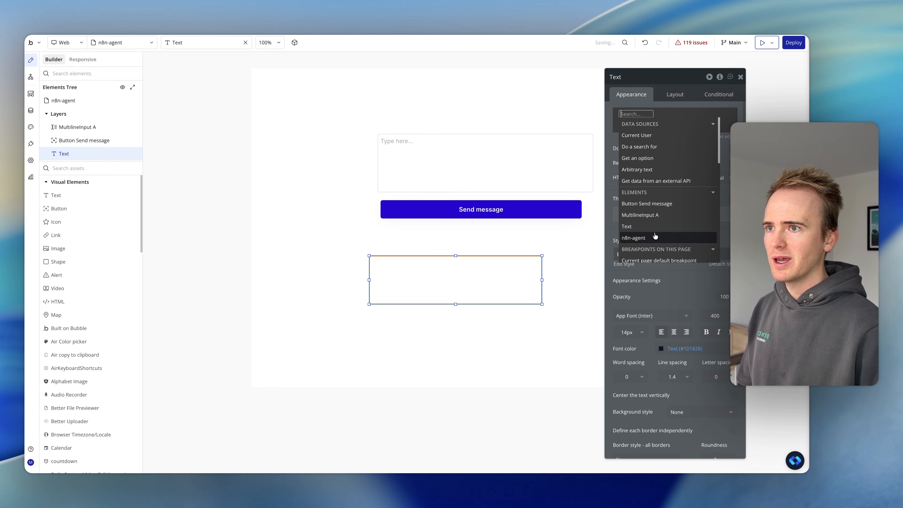
{"action": "left_click", "coordinate": [652, 241]}
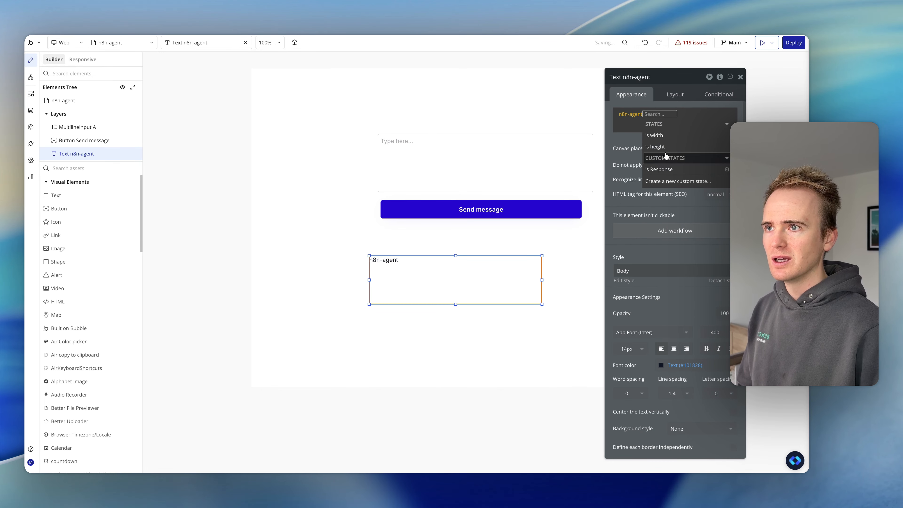
{"action": "left_click", "coordinate": [665, 168]}
{"action": "left_click", "coordinate": [644, 93]}
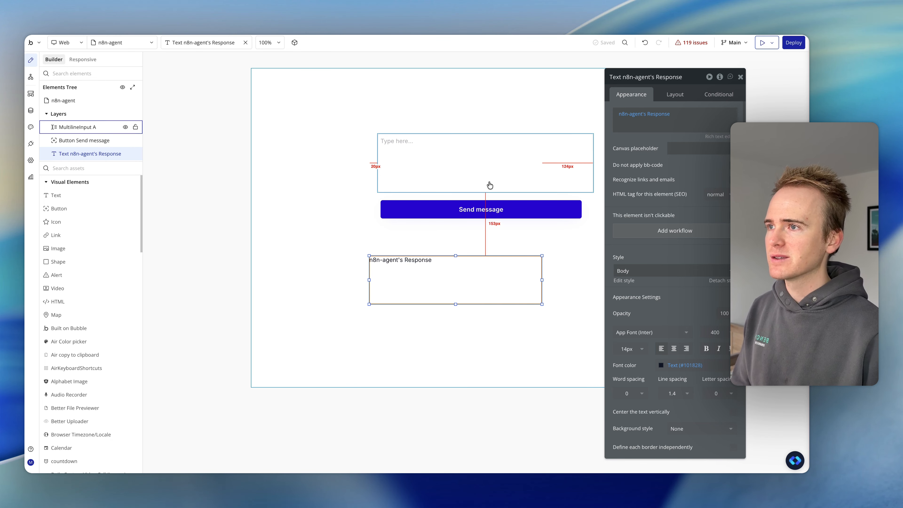
- Create a workflow for the Send message button that runs the N8n Agent - Send Message action
{"action": "left_click", "coordinate": [488, 214]}
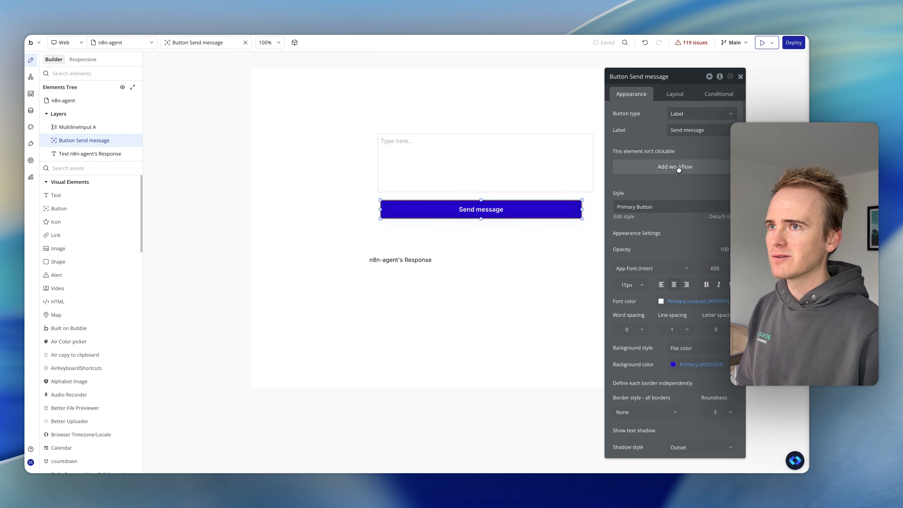
{"action": "left_click", "coordinate": [678, 167]}
{"action": "left_click", "coordinate": [479, 113]}
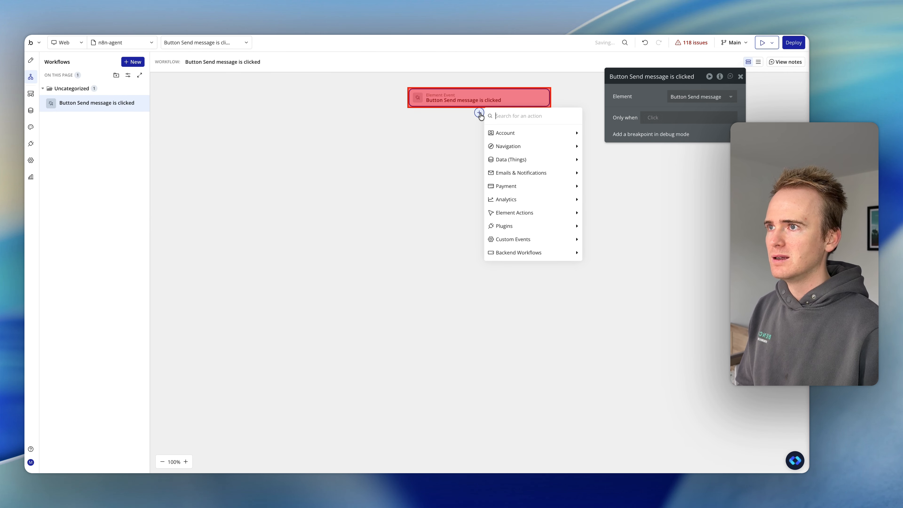
{"action": "type", "text": "n8n"}
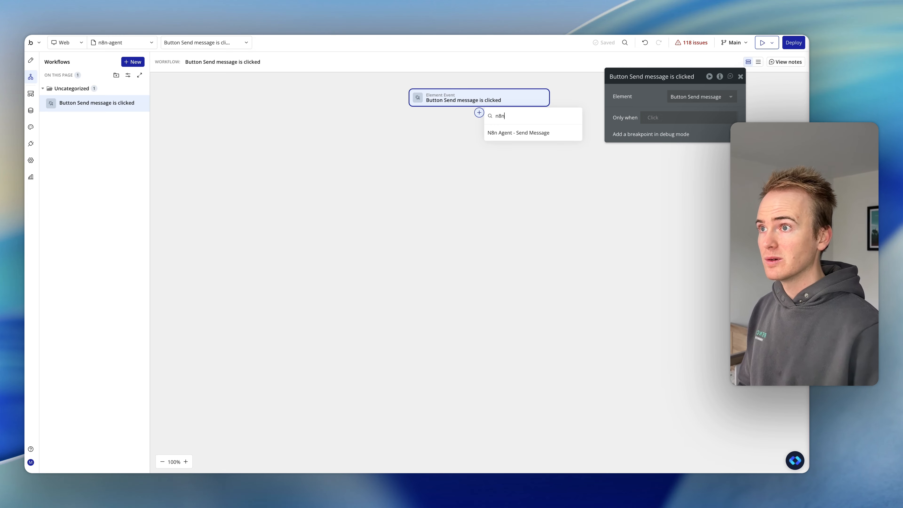
{"action": "left_click", "coordinate": [521, 137]}
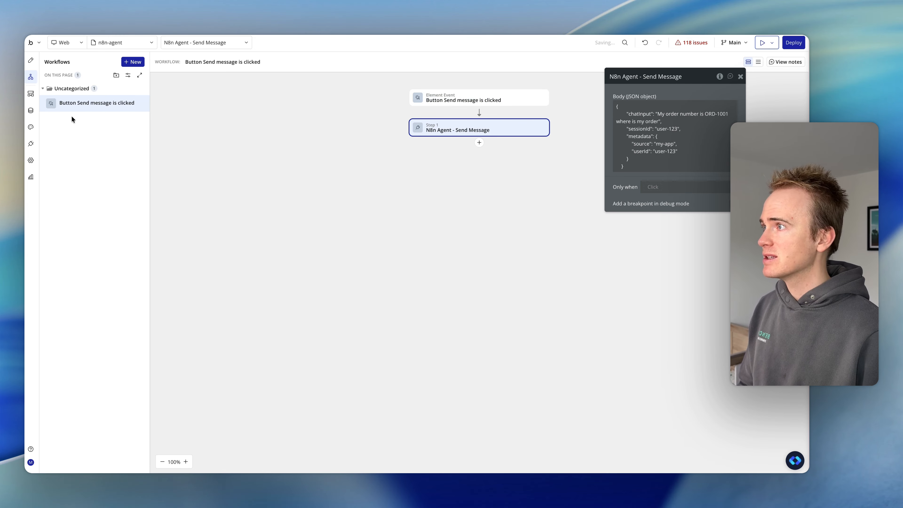
- Review the N8n Agent API's Send Message call settings in the API Connector and return to the button's workflow action
{"action": "left_click", "coordinate": [31, 144]}
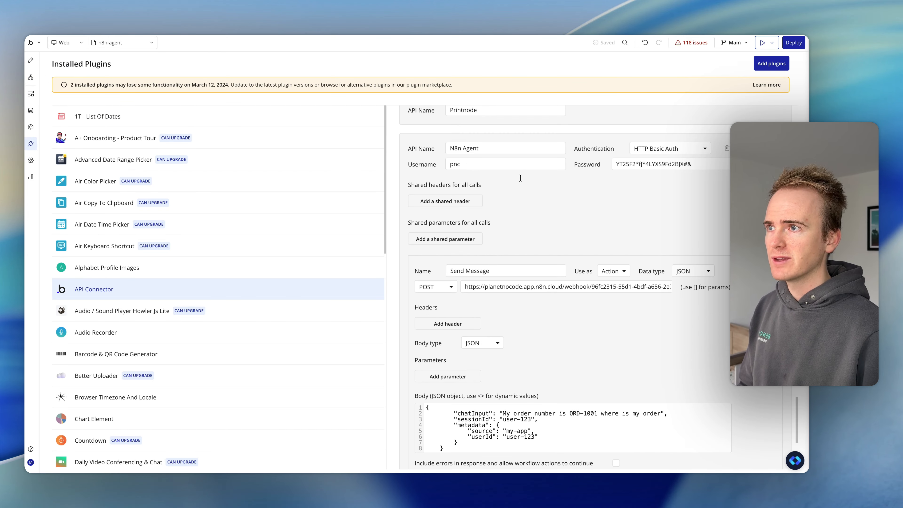
{"action": "left_click", "coordinate": [491, 151]}
{"action": "left_click", "coordinate": [500, 271]}
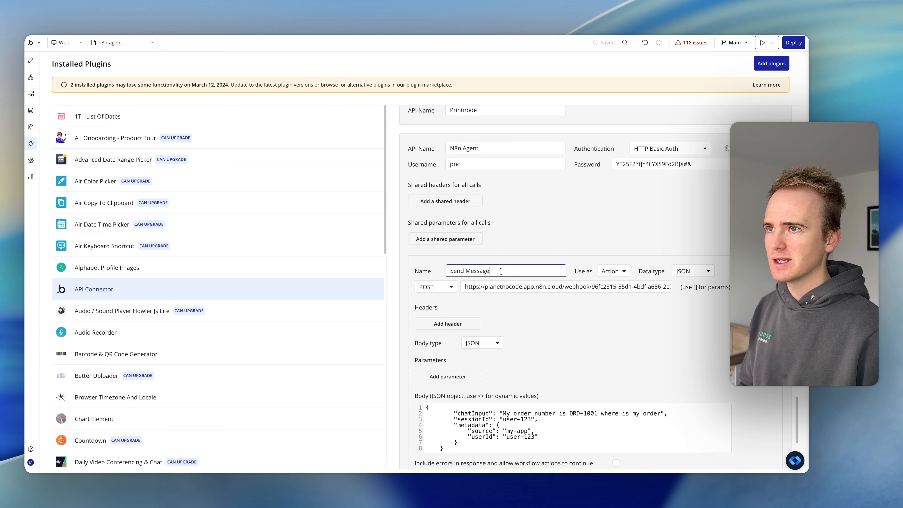
{"action": "scroll", "coordinate": [667, 273], "scroll_direction": "down", "scroll_amount": 3}
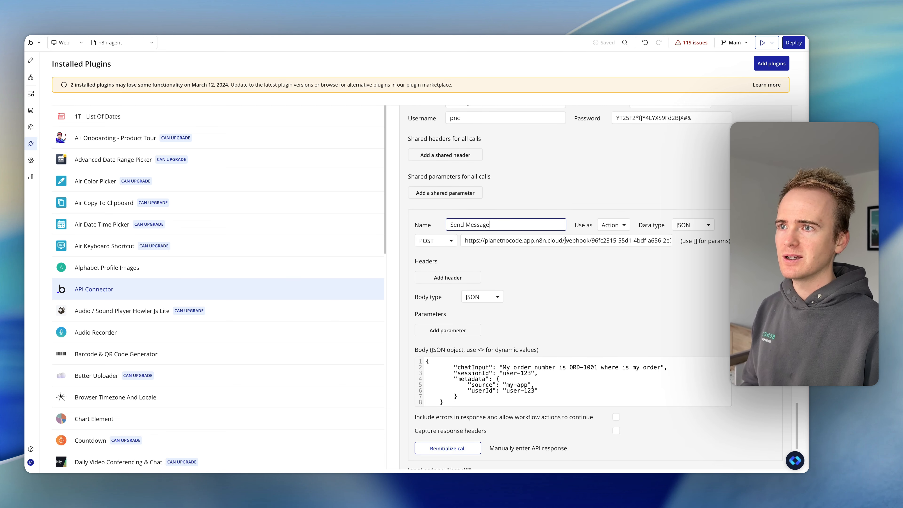
{"action": "scroll", "coordinate": [605, 285], "scroll_direction": "up", "scroll_amount": 1}
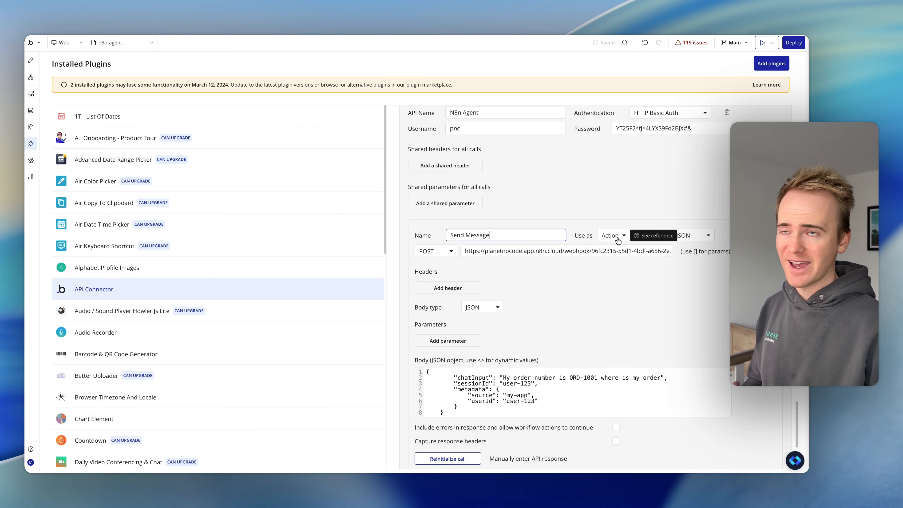
{"action": "left_click", "coordinate": [32, 60]}
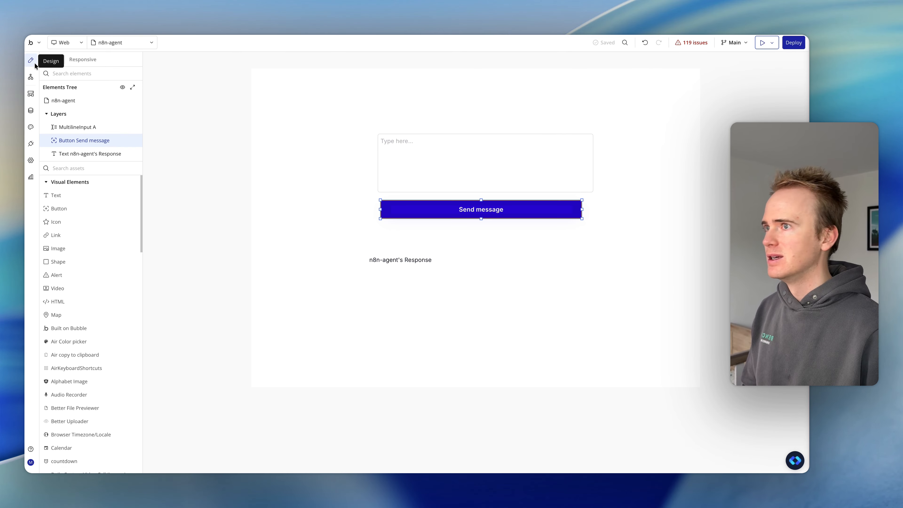
{"action": "left_click", "coordinate": [498, 204]}
{"action": "left_click", "coordinate": [658, 165]}
{"action": "left_click", "coordinate": [534, 126]}
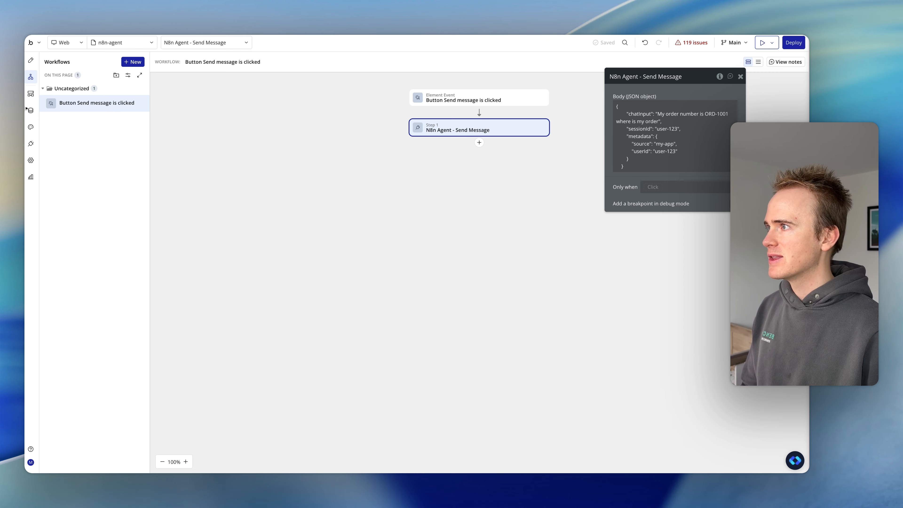
- Replace the fixed chatInput text in the Send Message call's JSON body with the dynamic value <chatInput>
{"action": "left_click", "coordinate": [32, 143]}
{"action": "left_click", "coordinate": [499, 383]}
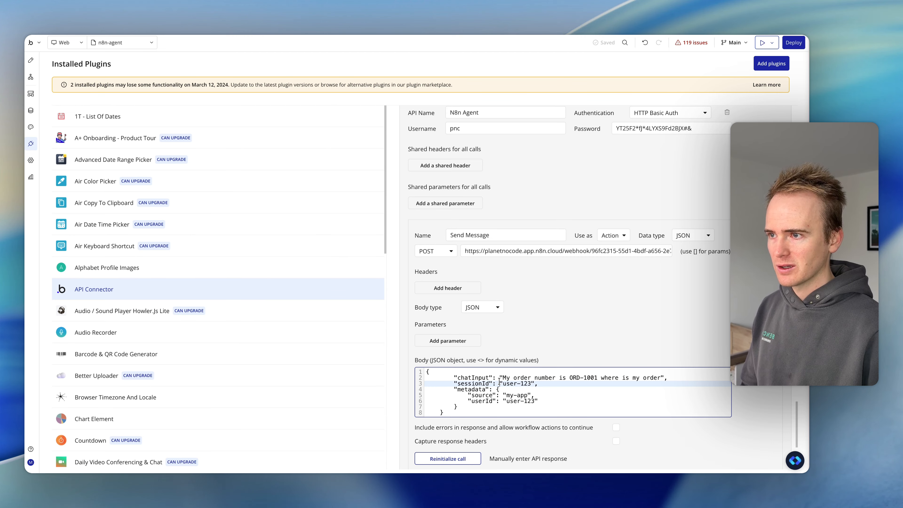
{"action": "left_click_drag", "start_coordinate": [500, 377], "coordinate": [663, 380]}
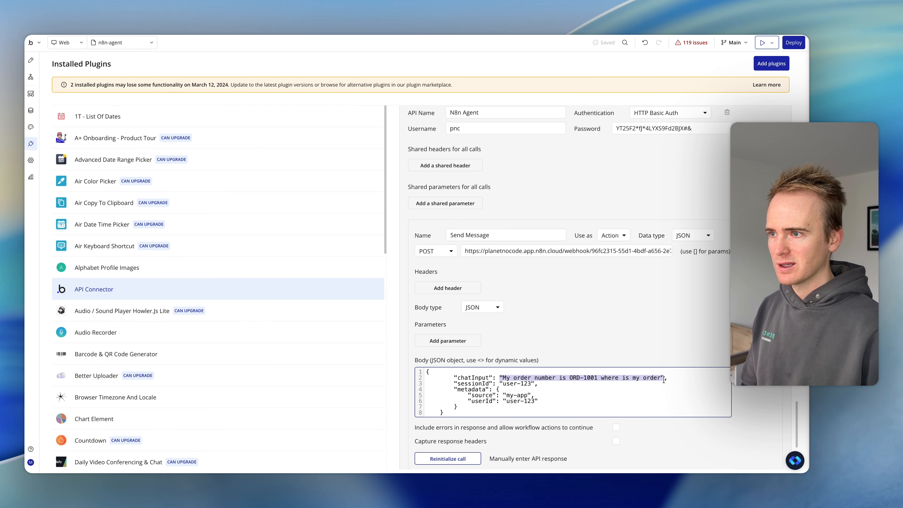
{"action": "type", "text": "<chatI"}
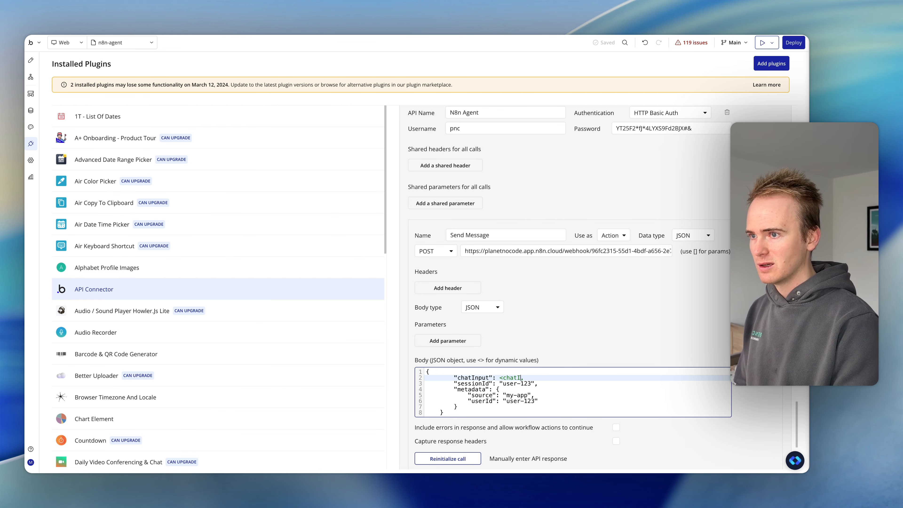
{"action": "type", "text": "nput"}
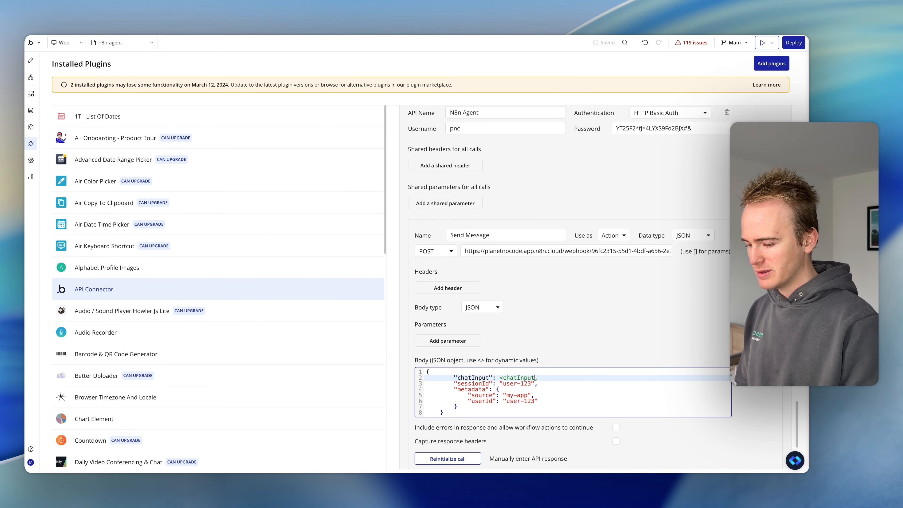
{"action": "left_click", "coordinate": [676, 338]}
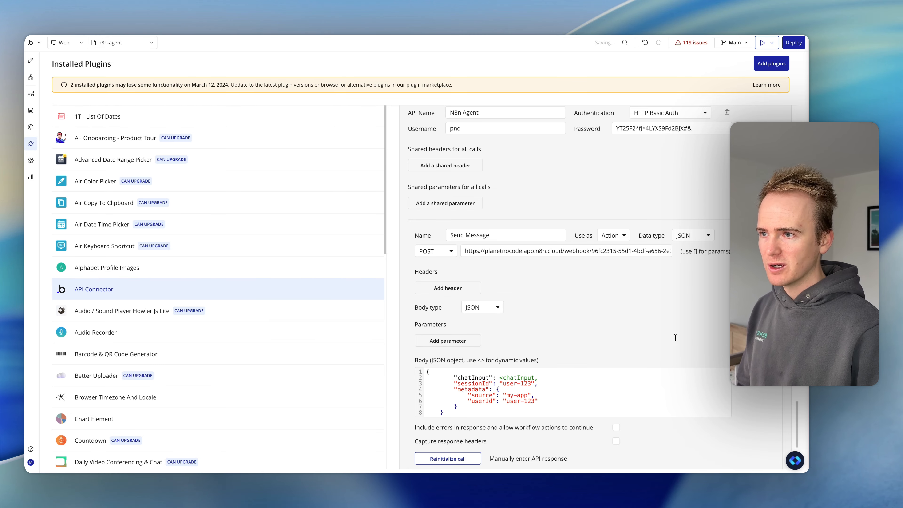
{"action": "left_click", "coordinate": [537, 379]}
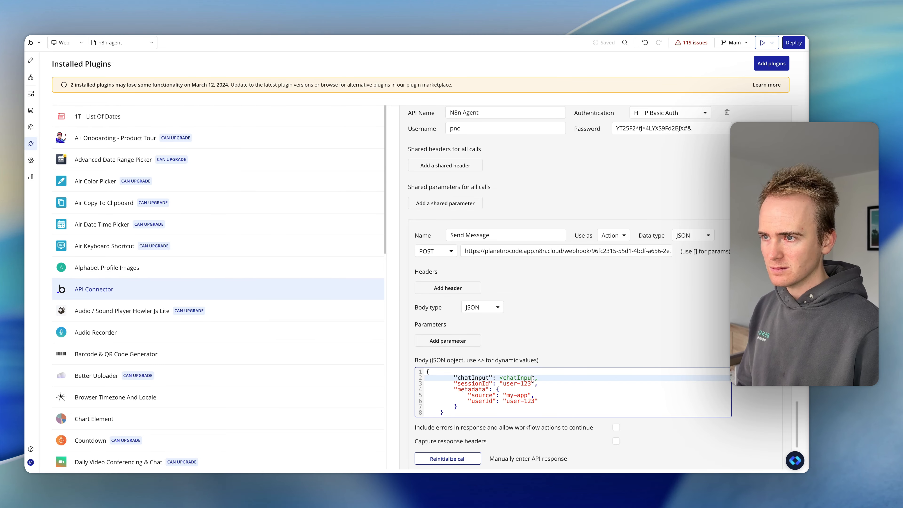
{"action": "left_click", "coordinate": [598, 317]}
- Make the chatInput body parameter of the Send Message call non-private
{"action": "scroll", "coordinate": [576, 295], "scroll_direction": "down", "scroll_amount": 5}
{"action": "scroll", "coordinate": [597, 165], "scroll_direction": "up", "scroll_amount": 2}
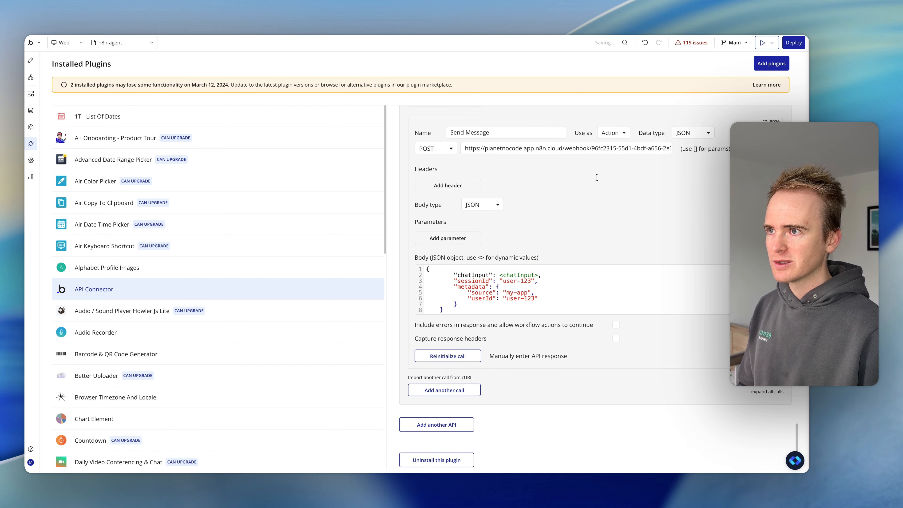
{"action": "scroll", "coordinate": [585, 216], "scroll_direction": "up", "scroll_amount": 2}
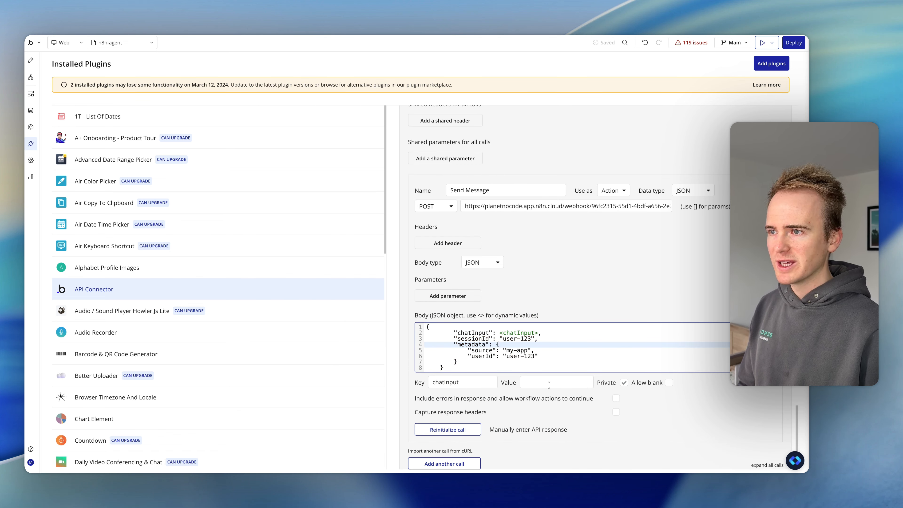
{"action": "left_click", "coordinate": [549, 385]}
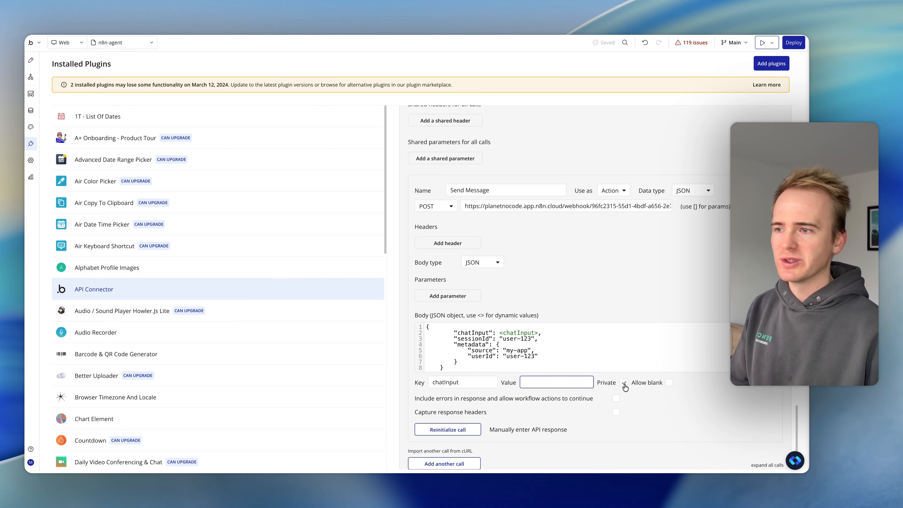
{"action": "left_click", "coordinate": [624, 383]}
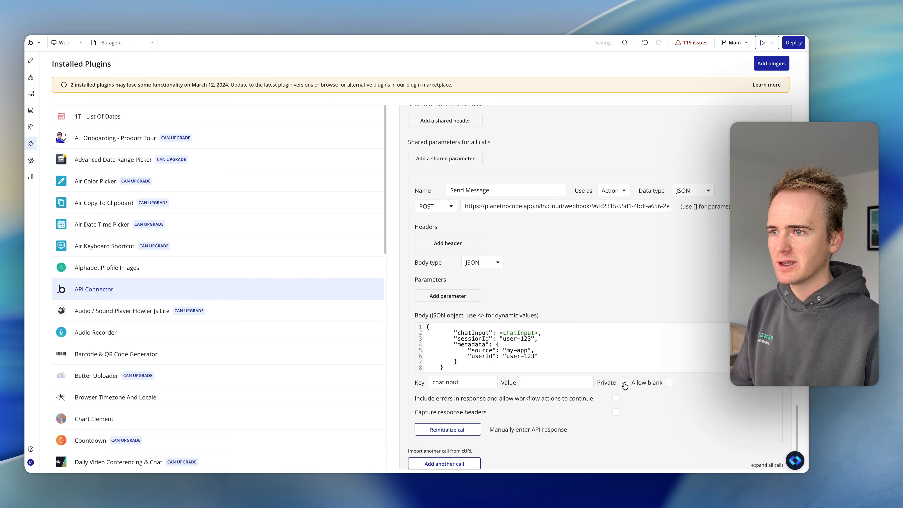
{"action": "left_click", "coordinate": [565, 382]}
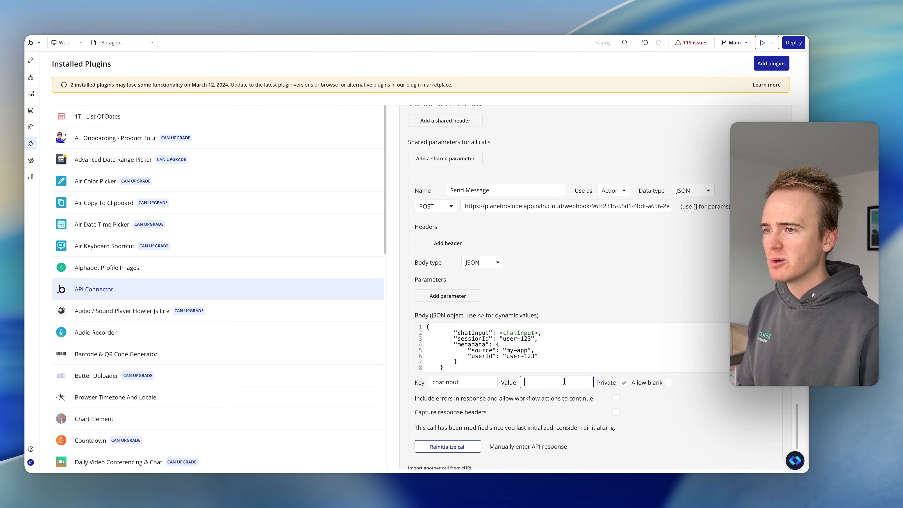
- Set the chatInput parameter's default value to the sample order question, enclosed in double quotes
{"action": "left_click", "coordinate": [549, 384]}
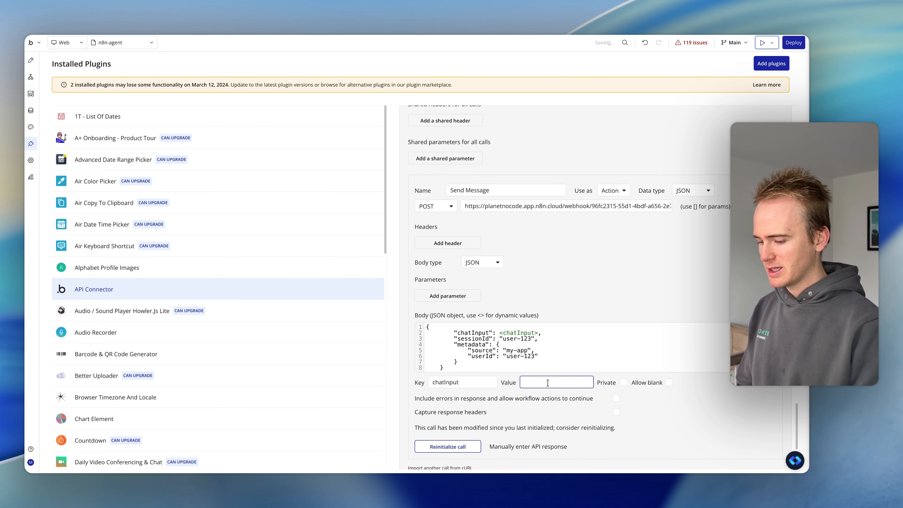
{"action": "type", "text": "\""}
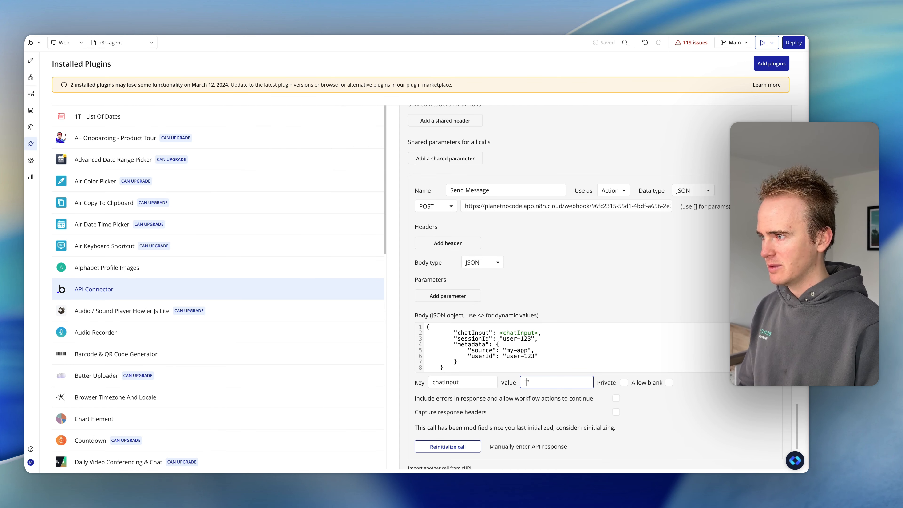
{"action": "type", "text": "\""}
{"action": "key", "text": "super+v"}
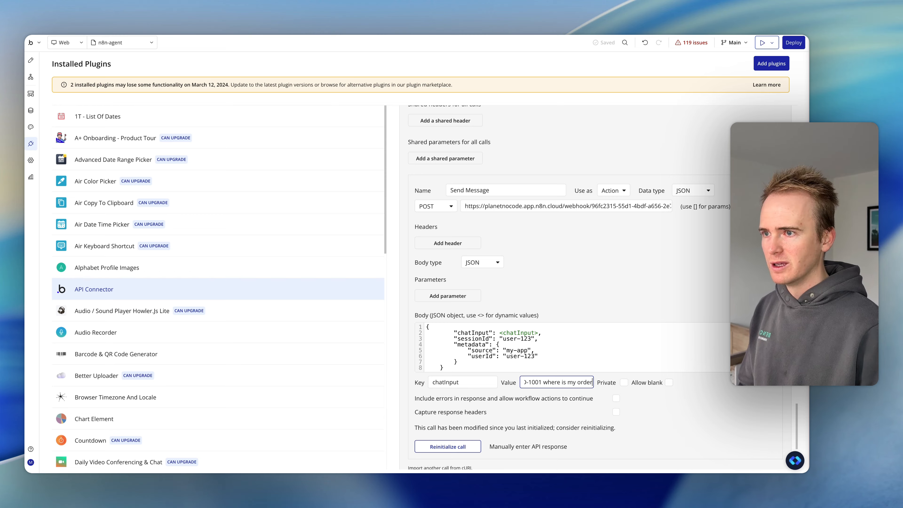
{"action": "key", "text": "Home"}
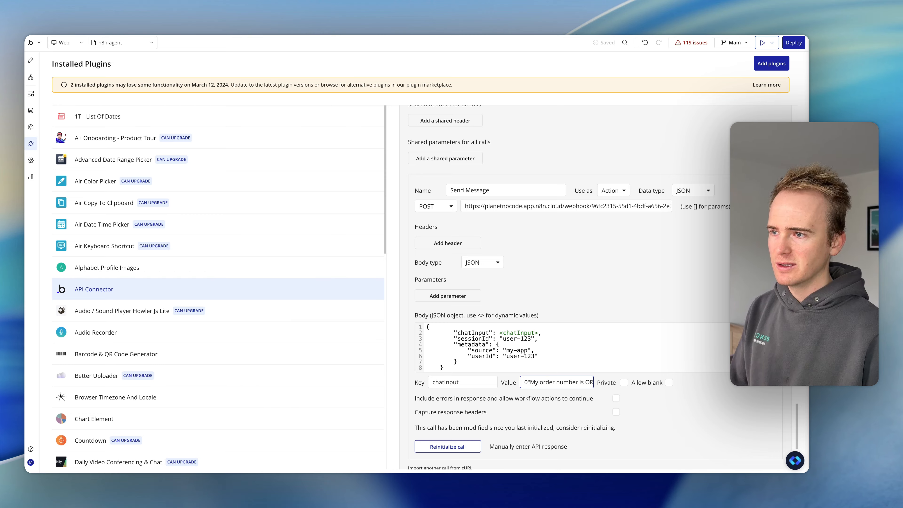
{"action": "key", "text": "End"}
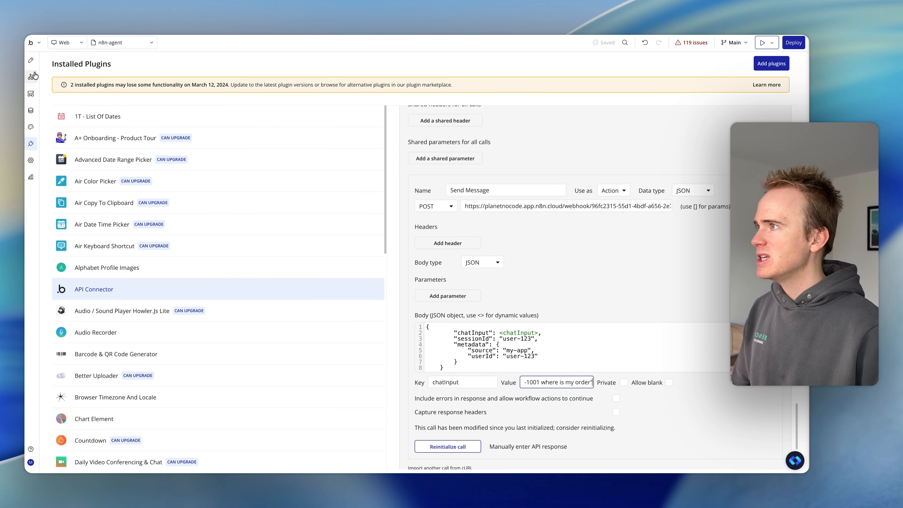
- In the workflow's N8n Agent - Send Message action, set (body) chatInput to MultilineInput A's value:formatted as JSON-safe
{"action": "left_click", "coordinate": [34, 75]}
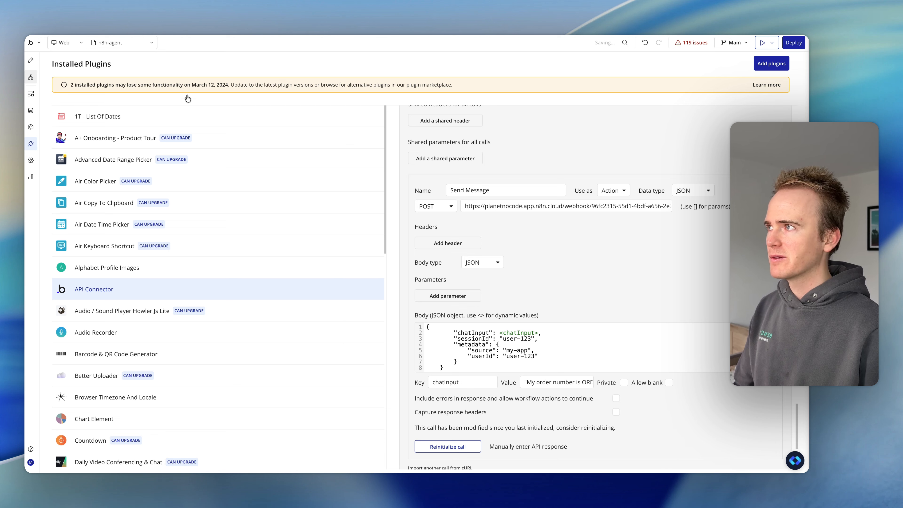
{"action": "left_click", "coordinate": [37, 79]}
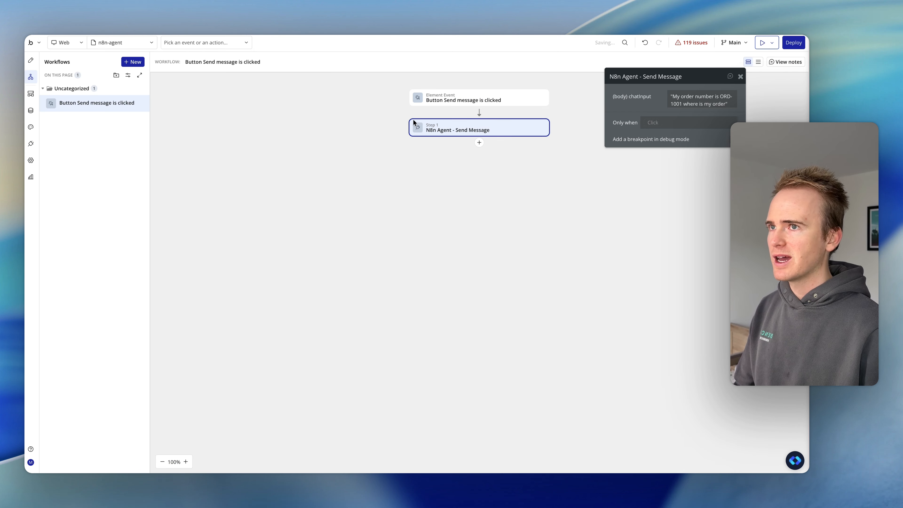
{"action": "left_click", "coordinate": [692, 101]}
{"action": "left_click", "coordinate": [762, 94]}
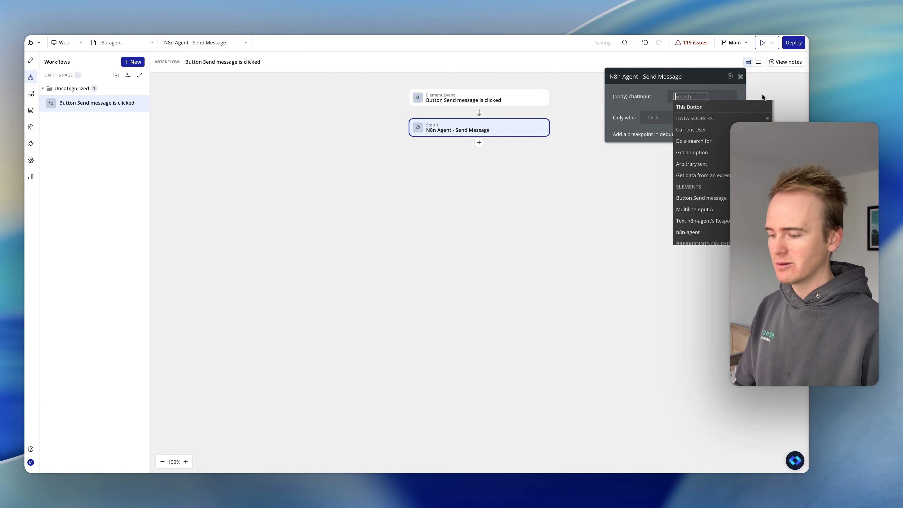
{"action": "type", "text": "mul"}
{"action": "left_click", "coordinate": [721, 119]}
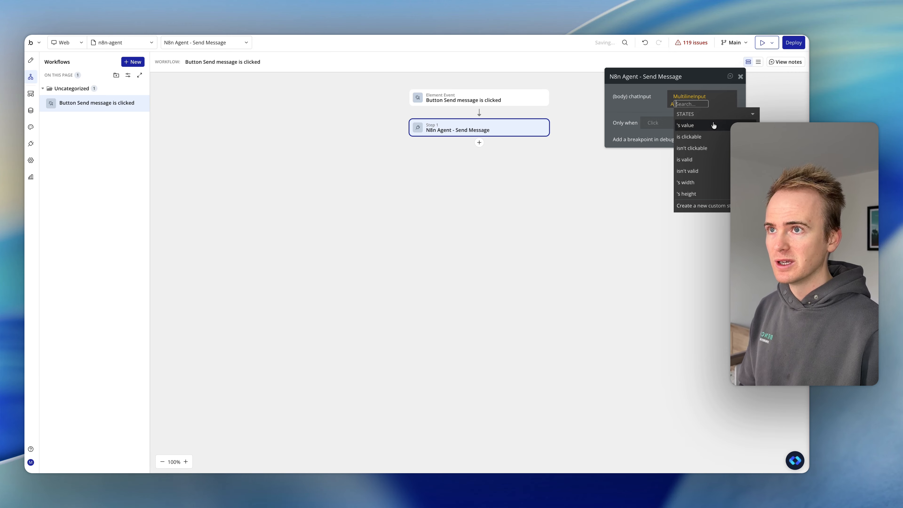
{"action": "left_click", "coordinate": [712, 125]}
{"action": "type", "text": "js"}
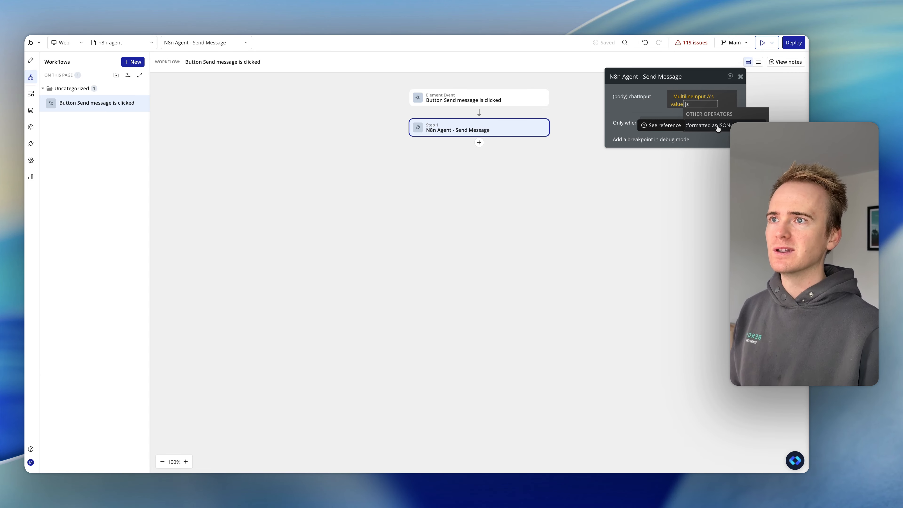
{"action": "left_click", "coordinate": [717, 129]}
{"action": "left_click", "coordinate": [627, 107]}
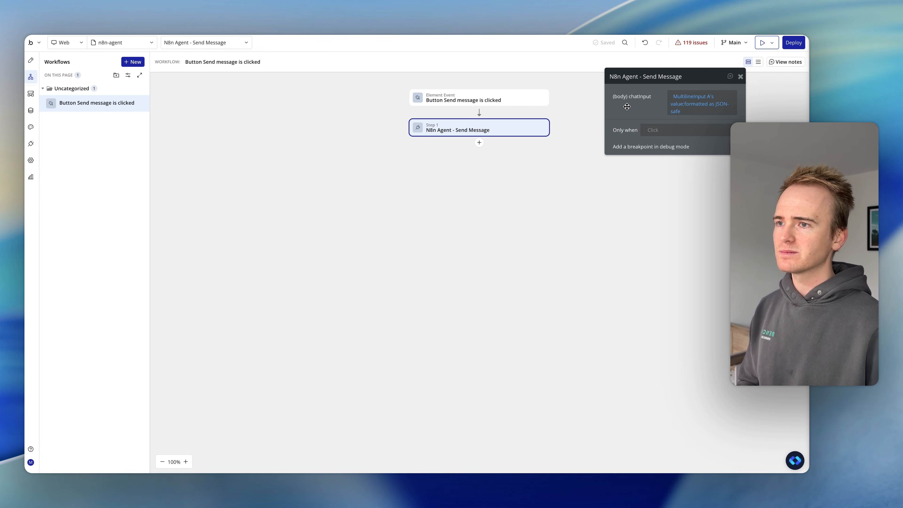
- Add a Set state action after the N8n Agent - Send Message step, with n8n-agent as its element
{"action": "left_click", "coordinate": [479, 143]}
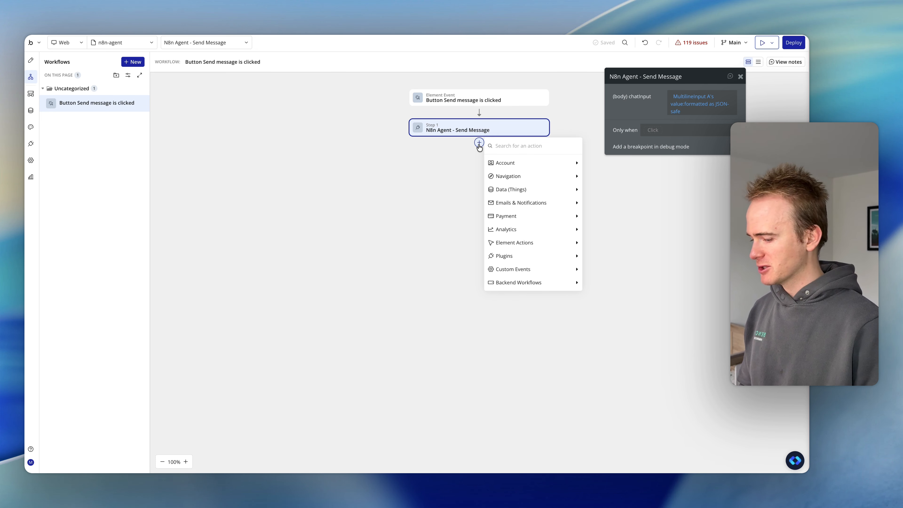
{"action": "type", "text": "set st"}
{"action": "left_click", "coordinate": [530, 171]}
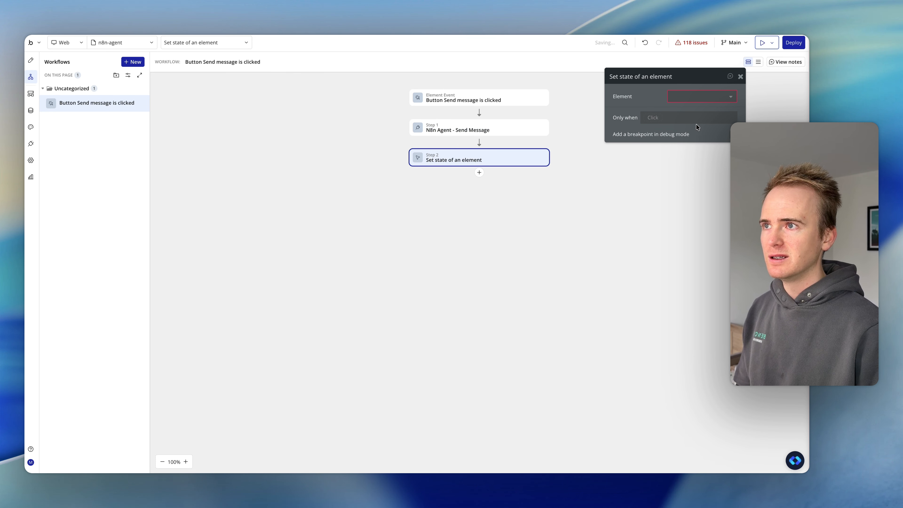
{"action": "left_click", "coordinate": [702, 100]}
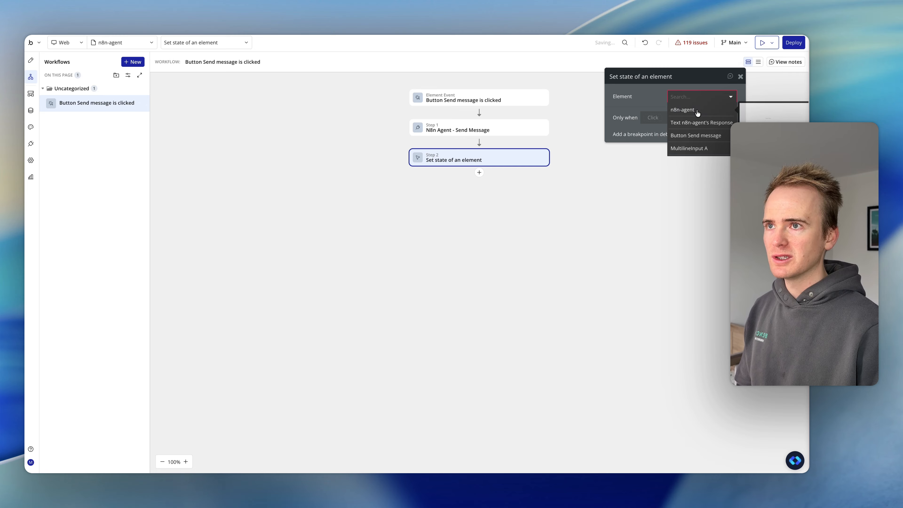
{"action": "left_click", "coordinate": [698, 111]}
- Set the n8n-agent page's custom state Response to the output of step 1, the N8n Agent - Send Message call
{"action": "left_click", "coordinate": [687, 128]}
{"action": "left_click", "coordinate": [688, 130]}
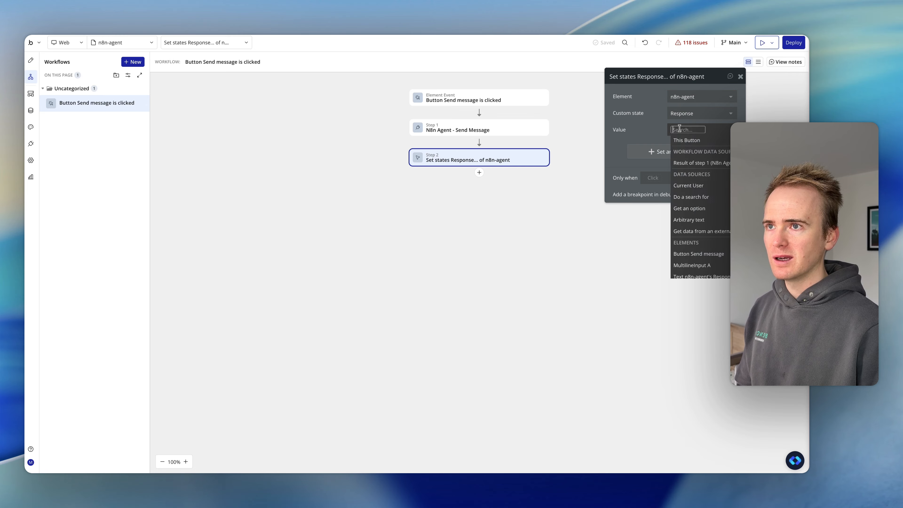
{"action": "left_click", "coordinate": [700, 161]}
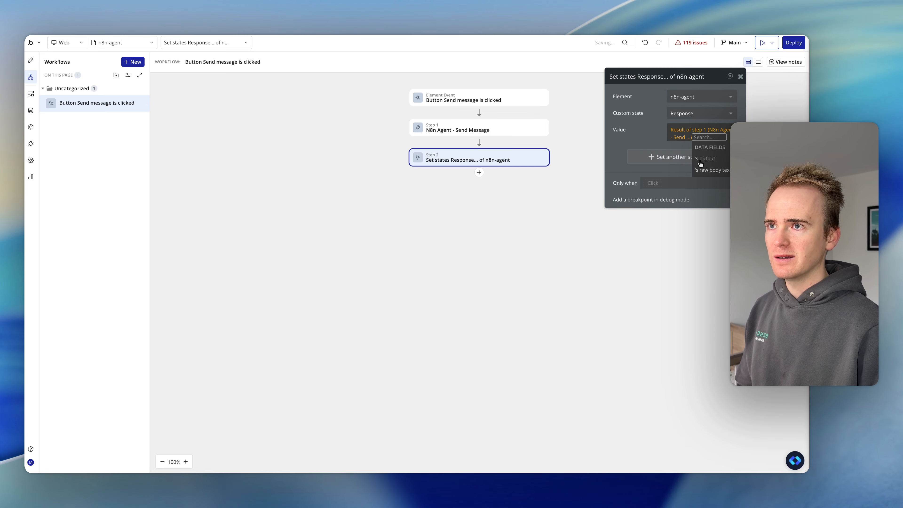
{"action": "left_click", "coordinate": [718, 161]}
{"action": "left_click", "coordinate": [656, 143]}
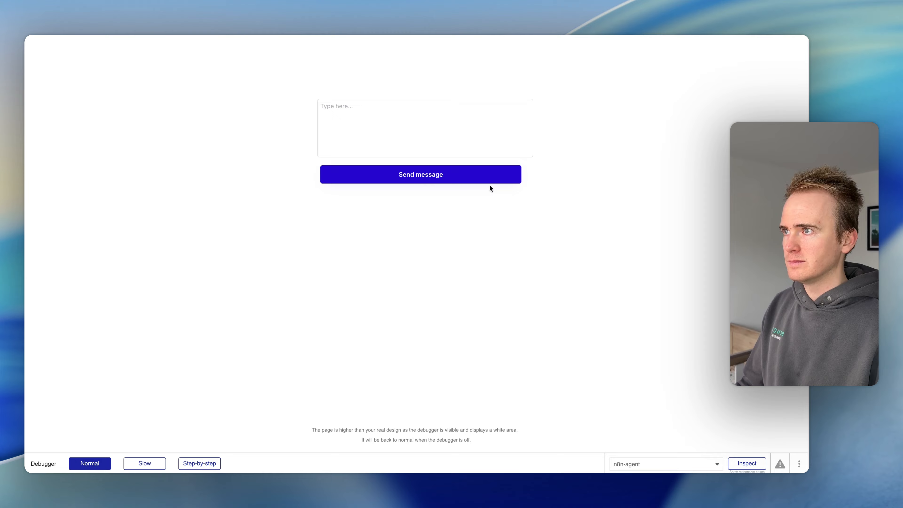
- Try sending the sample order question from the page preview and dismiss the resulting alert
{"action": "left_click", "coordinate": [393, 118]}
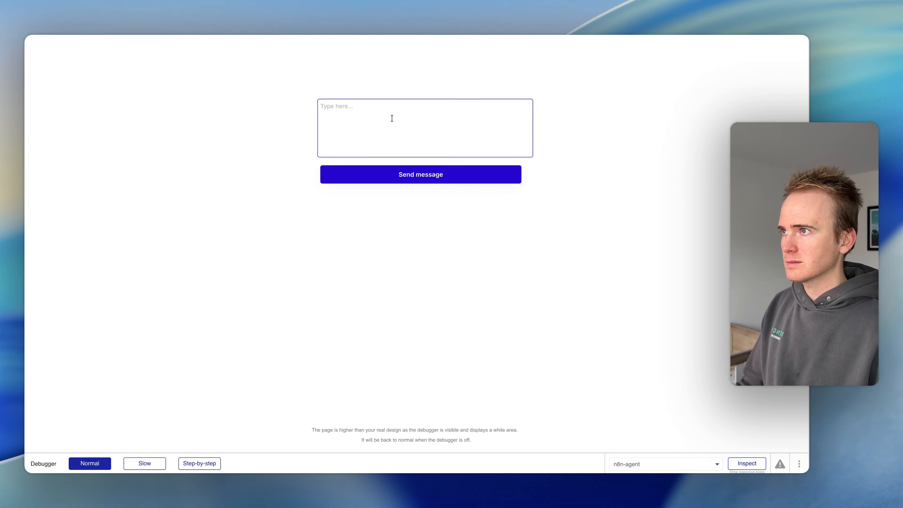
{"action": "type", "text": "V"}
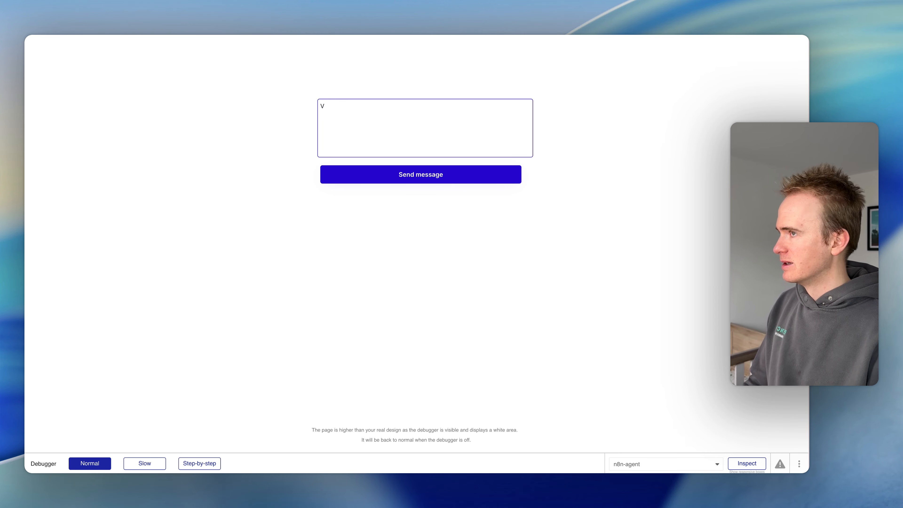
{"action": "key", "text": "BackSpace"}
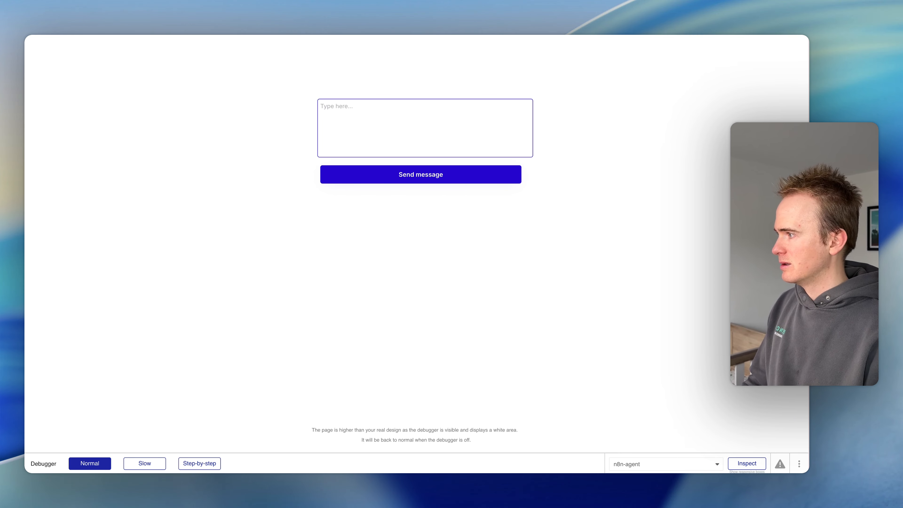
{"action": "type", "text": "My order number is ORD-1001 where is my order"}
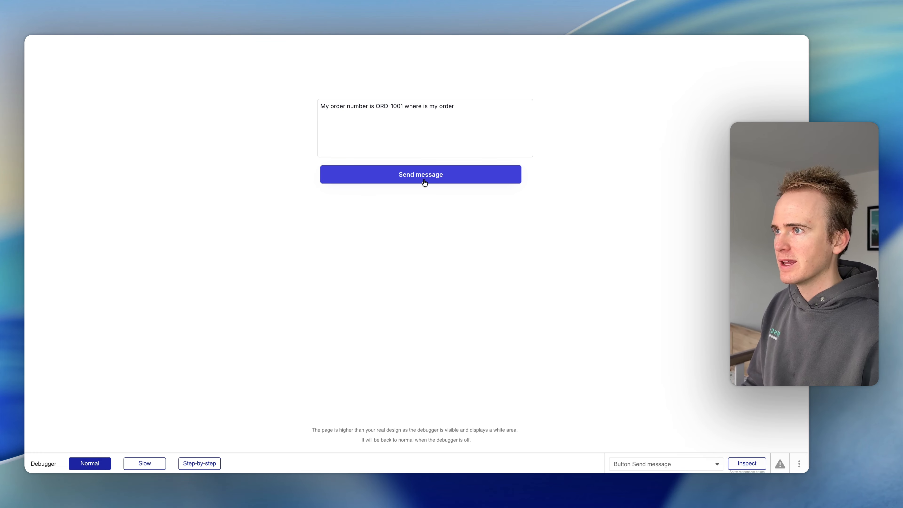
{"action": "left_click", "coordinate": [424, 182]}
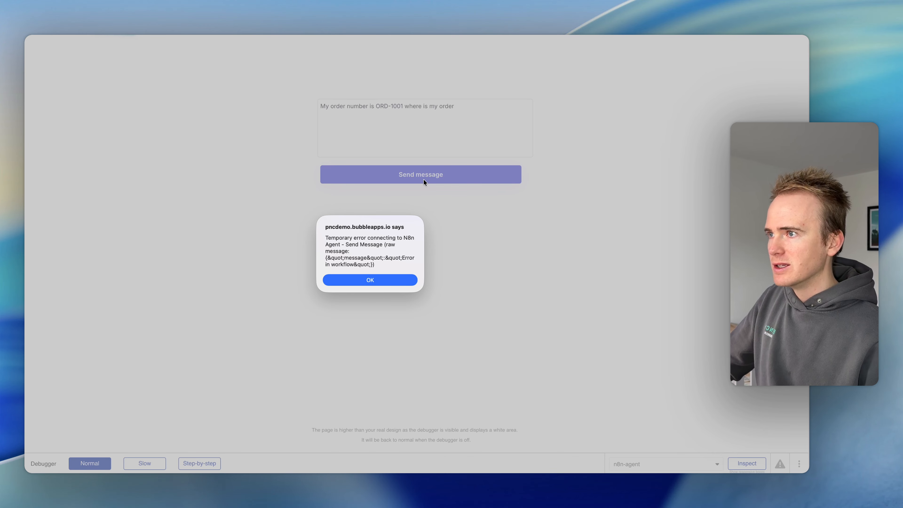
{"action": "left_click", "coordinate": [398, 281]}
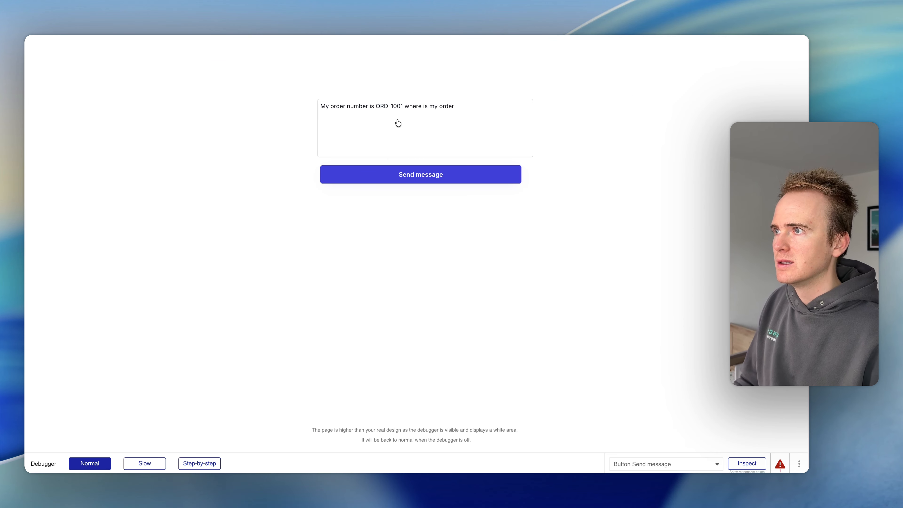
- Reload the page preview and send the sample order question to the agent again
{"action": "key", "text": "Return"}
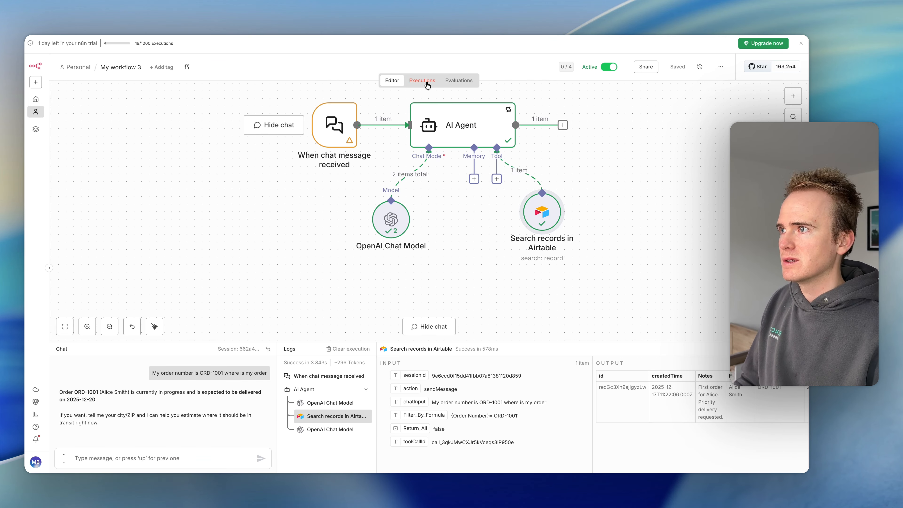
{"action": "left_click", "coordinate": [427, 85]}
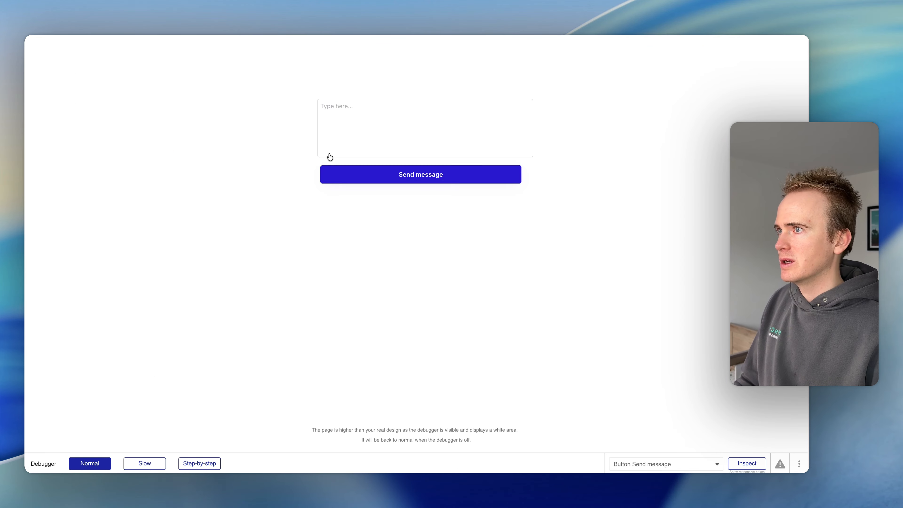
{"action": "left_click", "coordinate": [326, 127]}
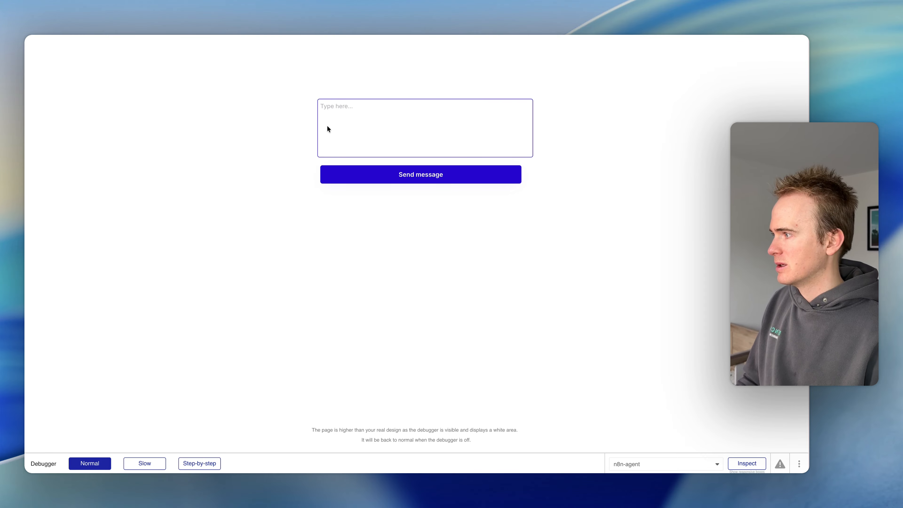
{"action": "type", "text": "My order number is ORD-1001 where is my order"}
{"action": "left_click", "coordinate": [410, 171]}
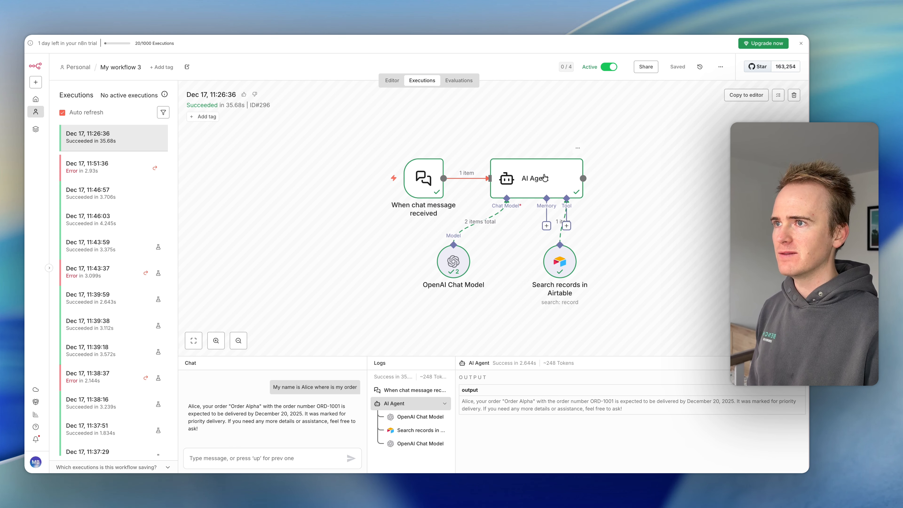
- Switch to n8n and examine the AI Agent node's system message in the workflow editor
{"action": "double_click", "coordinate": [544, 177]}
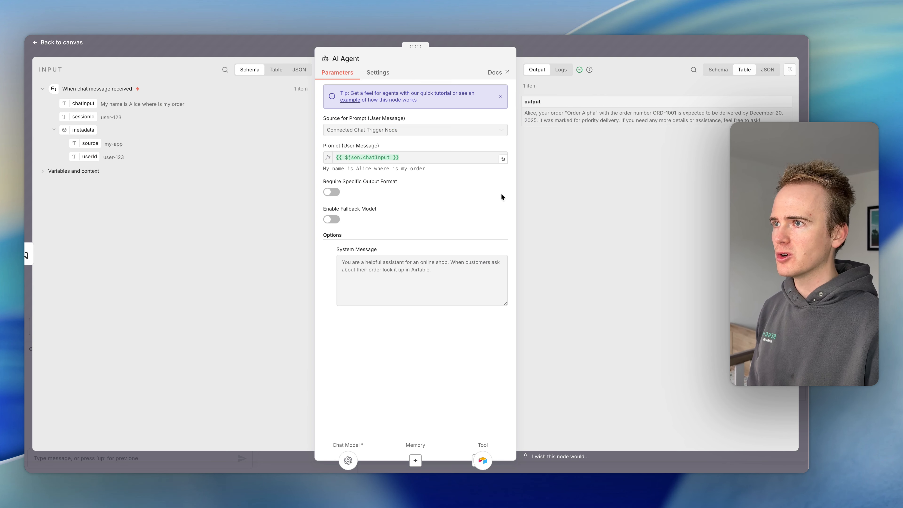
{"action": "left_click", "coordinate": [578, 52]}
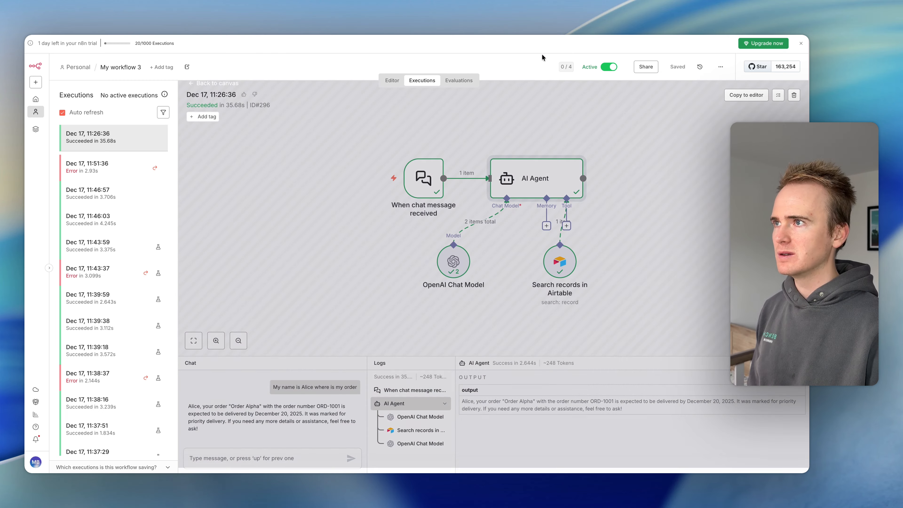
{"action": "left_click", "coordinate": [399, 81]}
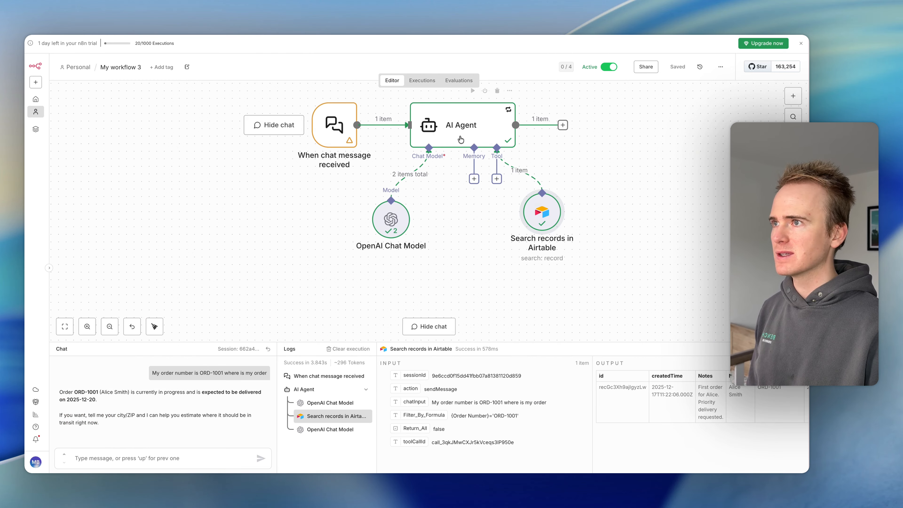
{"action": "double_click", "coordinate": [465, 141]}
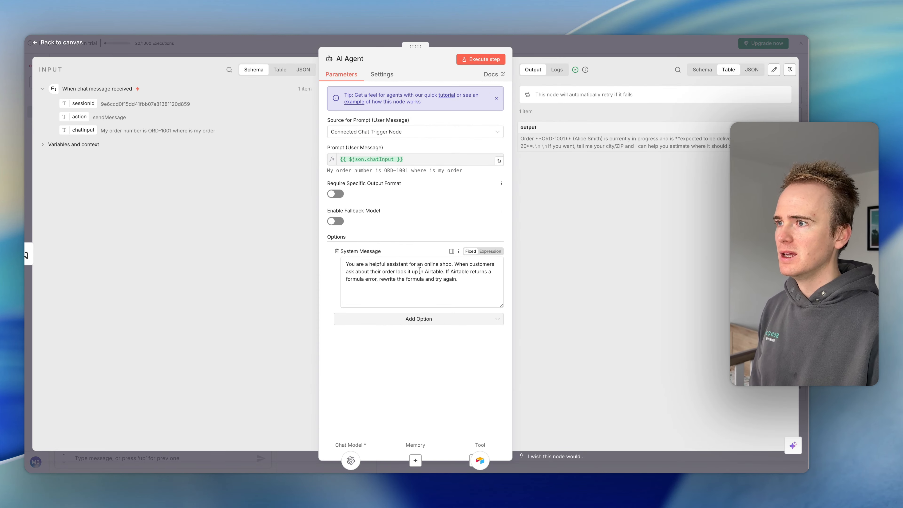
{"action": "left_click", "coordinate": [437, 279]}
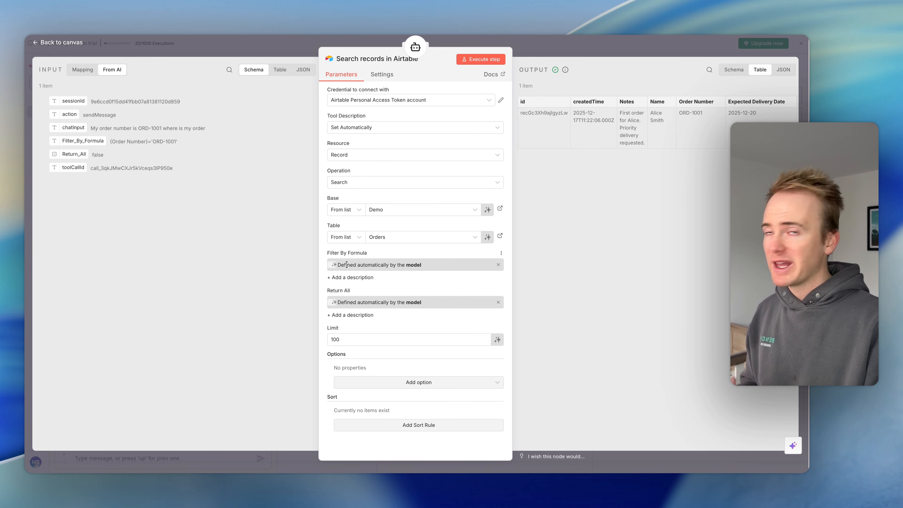
- Examine the Filter By Formula description option in the Search records in Airtable tool
{"action": "left_click", "coordinate": [339, 278]}
{"action": "left_click", "coordinate": [329, 277]}
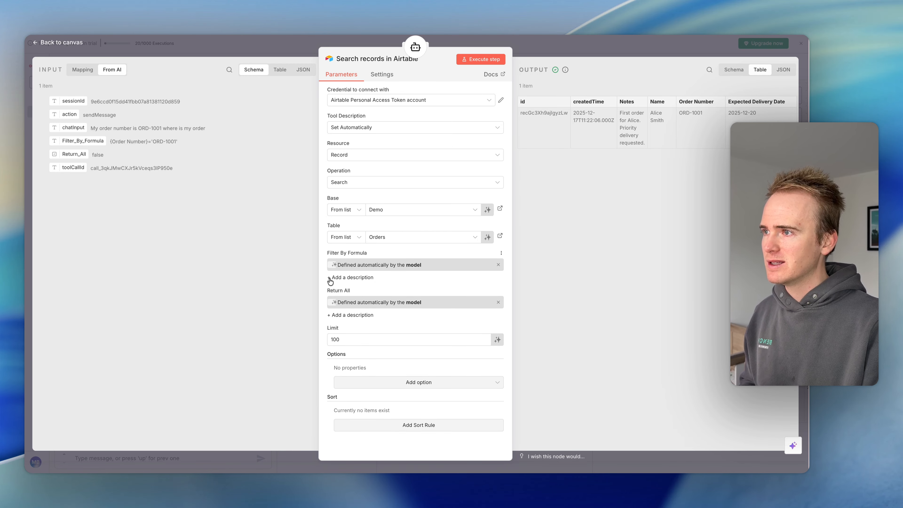